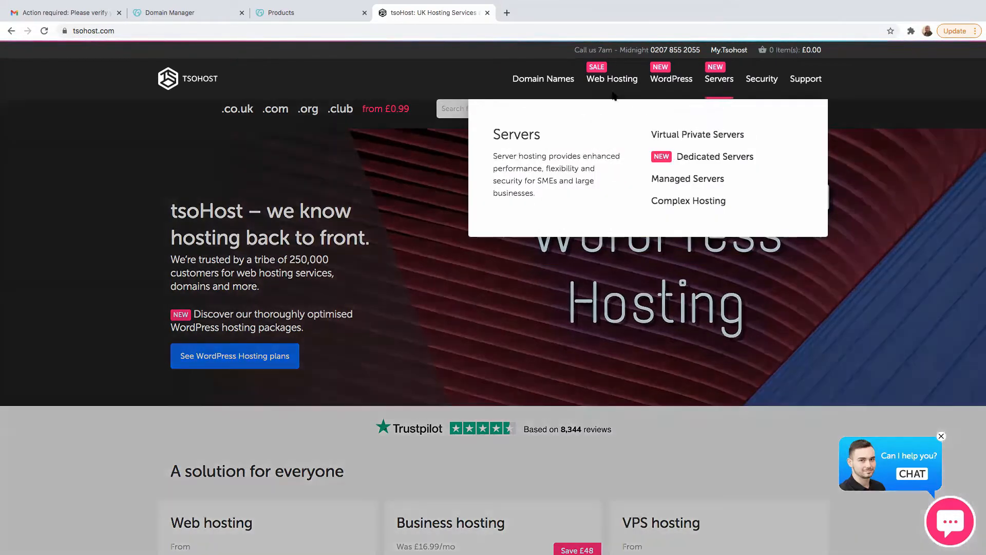
- Open the tsoHost Web Hosting page and look over its Economy, Deluxe, Ultimate and Maximum plans
{"action": "mouse_move", "coordinate": [675, 84]}
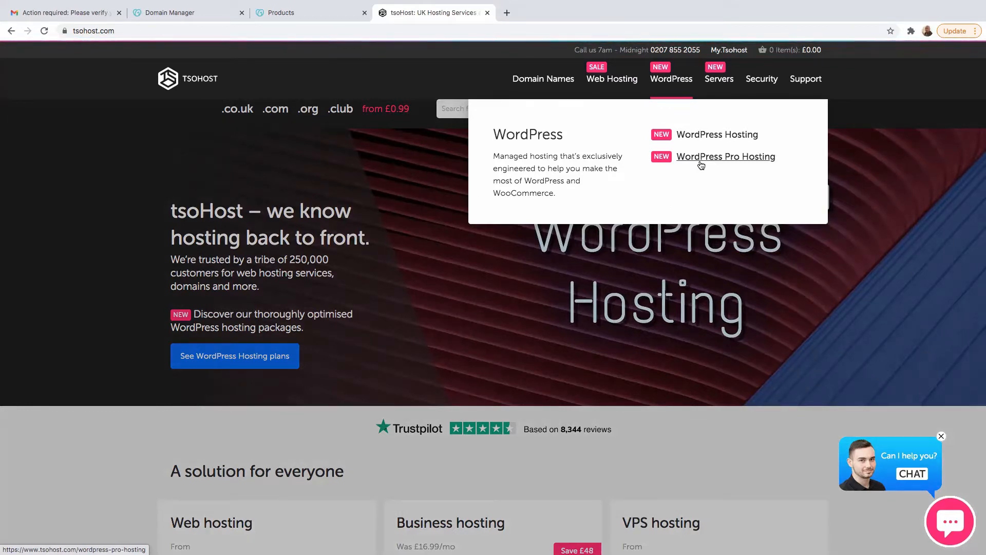
{"action": "mouse_move", "coordinate": [598, 91]}
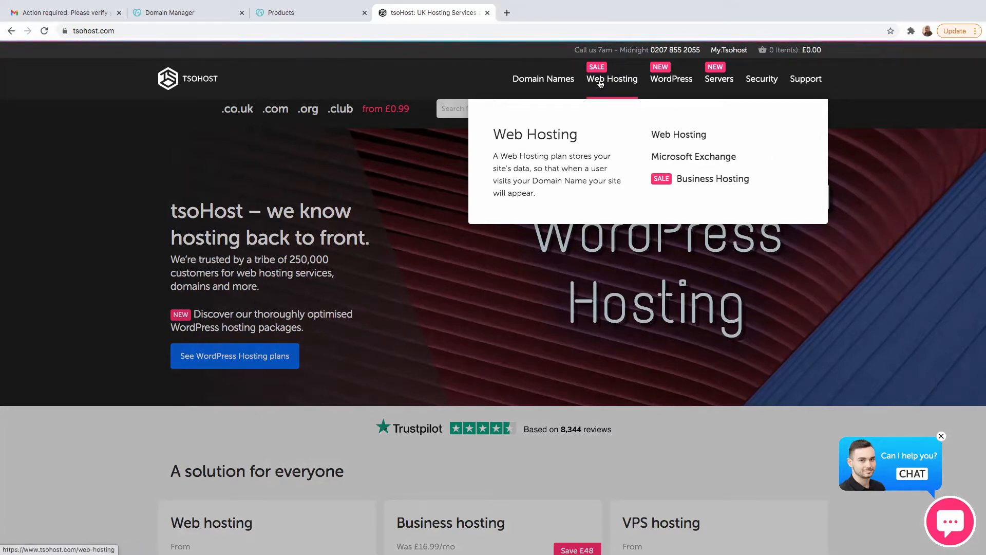
{"action": "left_click", "coordinate": [678, 139]}
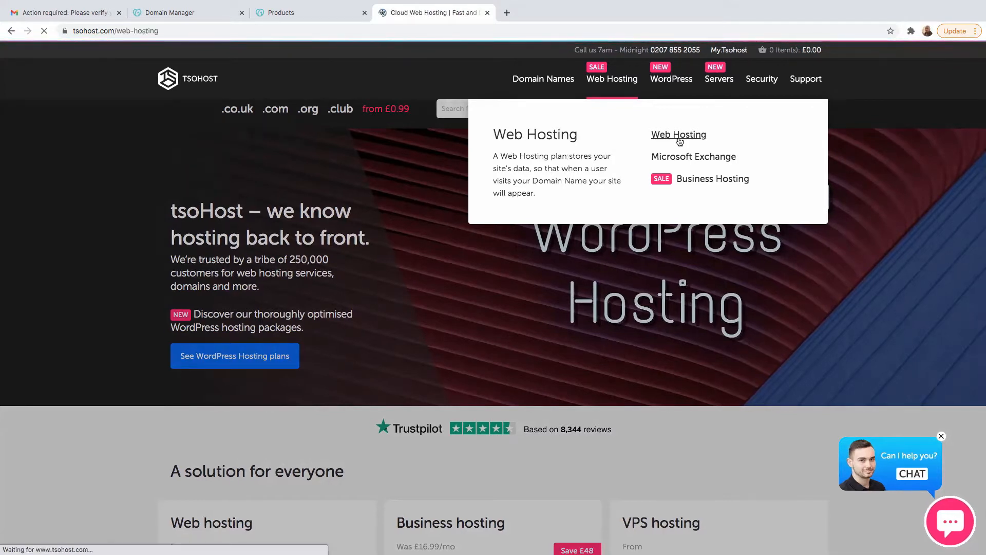
{"action": "scroll", "coordinate": [421, 331], "scroll_direction": "down", "scroll_amount": 7}
{"action": "scroll", "coordinate": [421, 329], "scroll_direction": "down", "scroll_amount": 5}
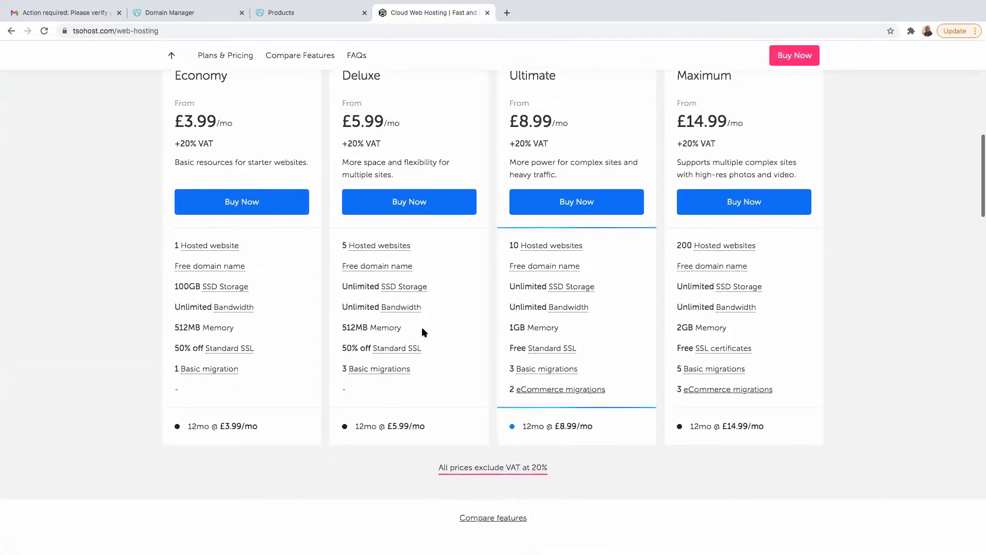
{"action": "scroll", "coordinate": [420, 329], "scroll_direction": "up", "scroll_amount": 6}
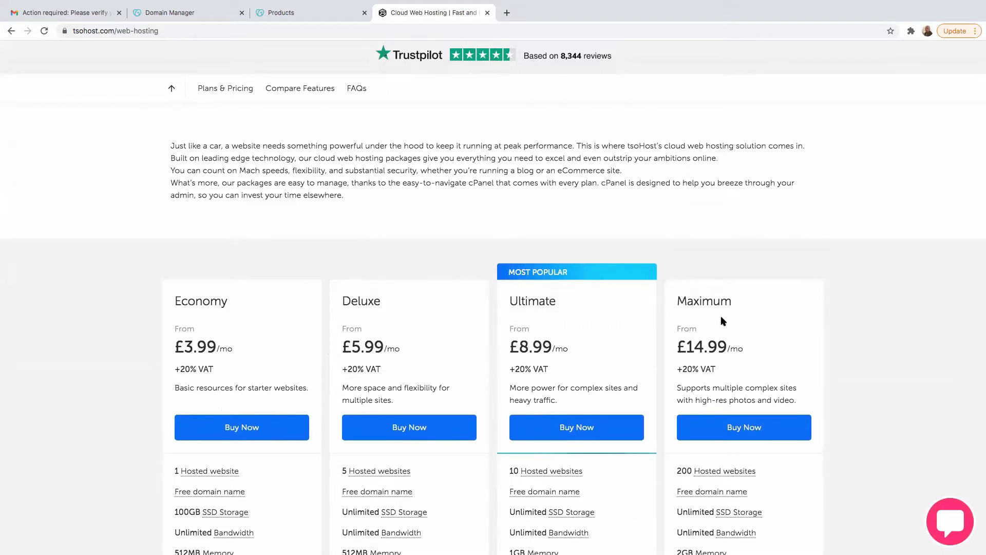
{"action": "scroll", "coordinate": [542, 366], "scroll_direction": "down", "scroll_amount": 3}
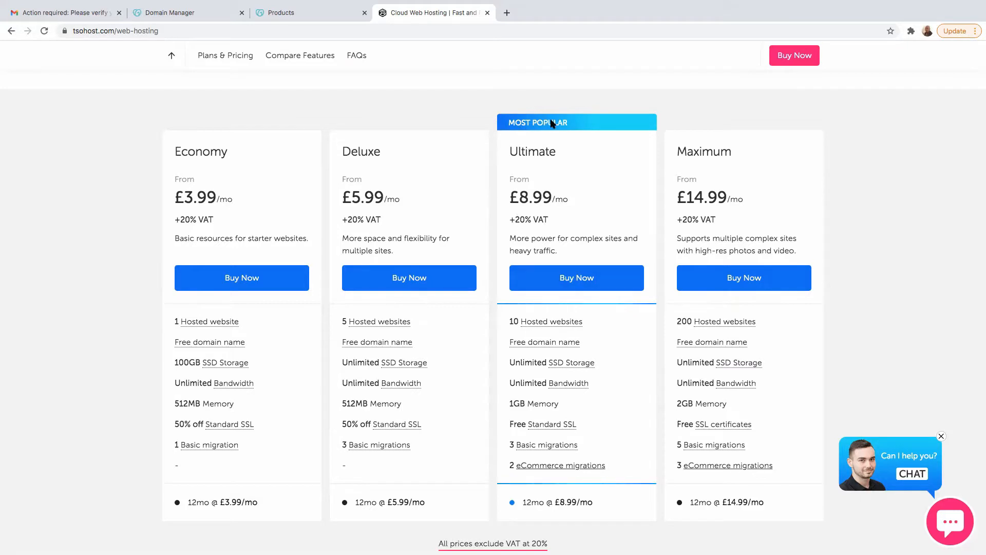
- Compare the Standard SSL offers of the Deluxe and Ultimate hosting plans
{"action": "left_click_drag", "start_coordinate": [567, 159], "coordinate": [569, 336]}
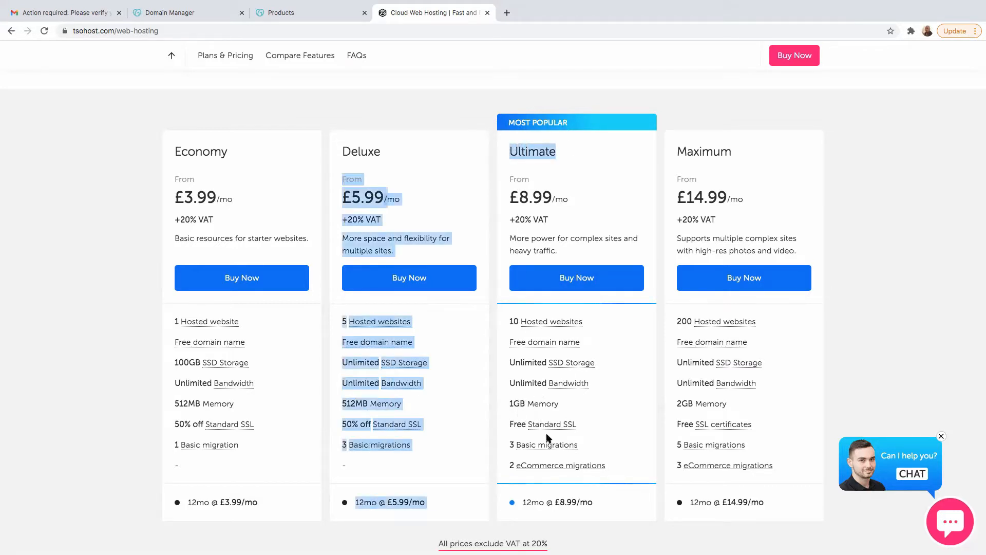
{"action": "left_click_drag", "start_coordinate": [581, 425], "coordinate": [510, 425]}
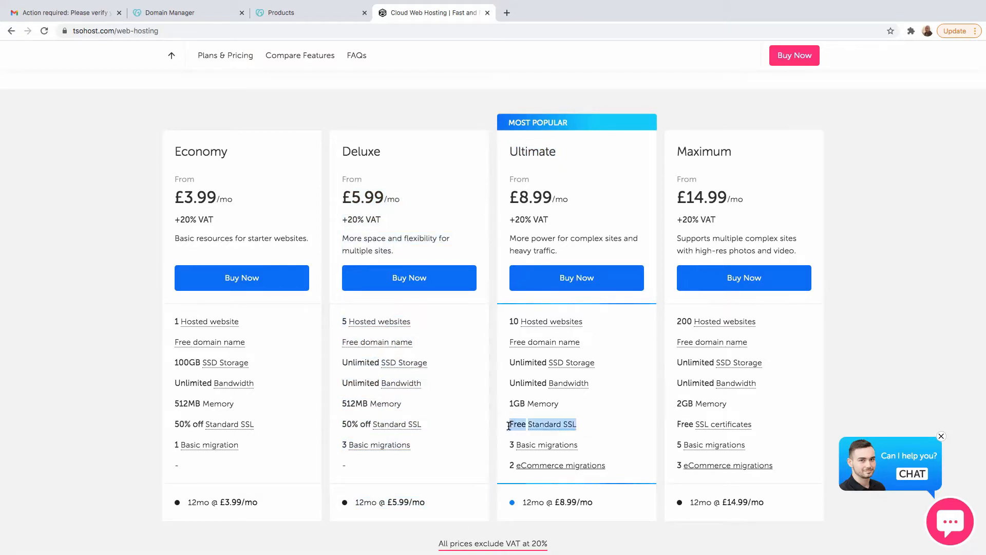
{"action": "left_click", "coordinate": [585, 426]}
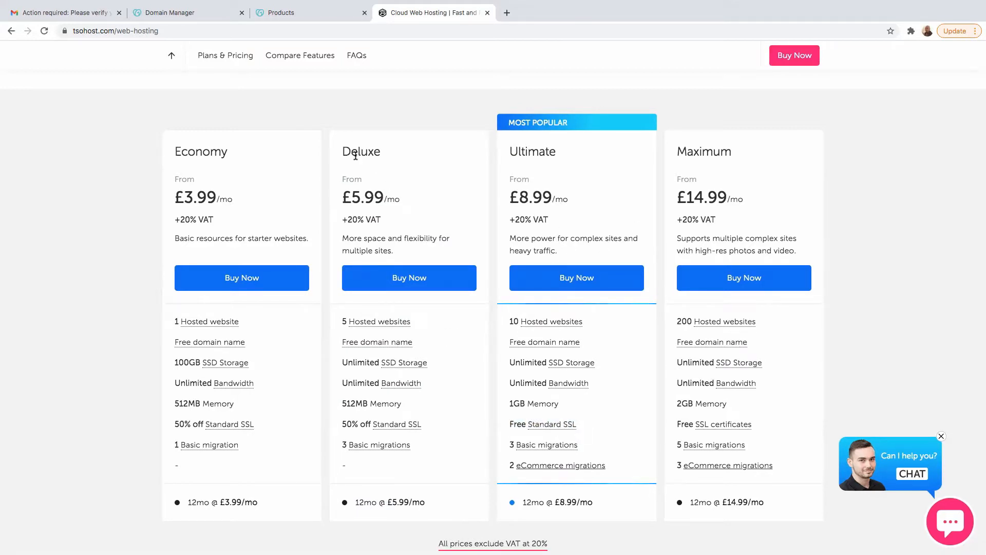
{"action": "left_click_drag", "start_coordinate": [382, 152], "coordinate": [354, 166]}
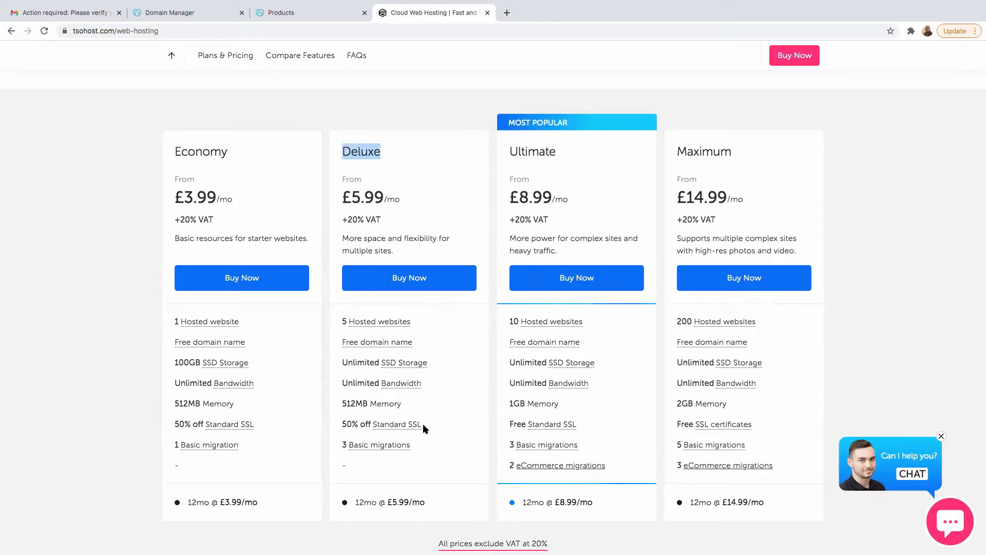
{"action": "left_click_drag", "start_coordinate": [423, 423], "coordinate": [344, 424]}
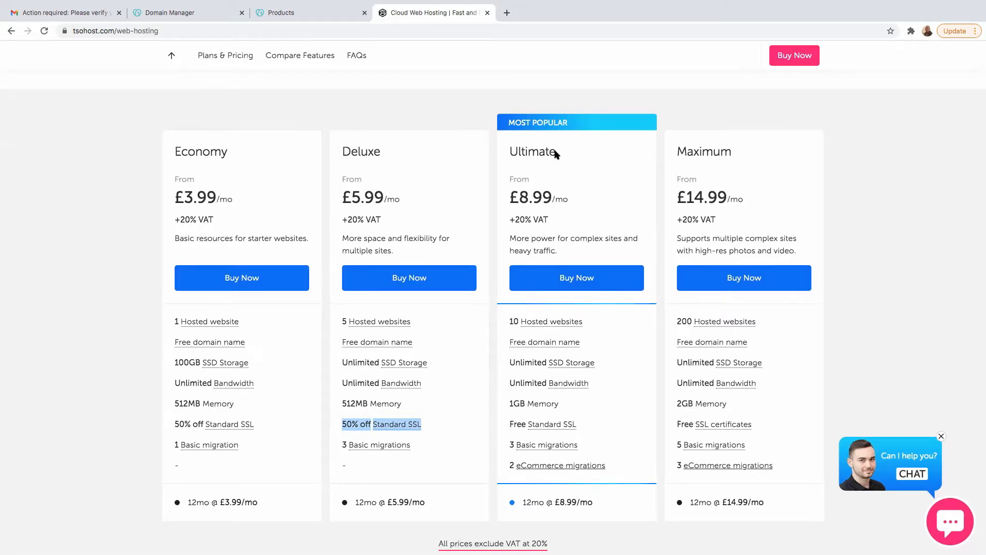
{"action": "left_click_drag", "start_coordinate": [554, 152], "coordinate": [510, 153]}
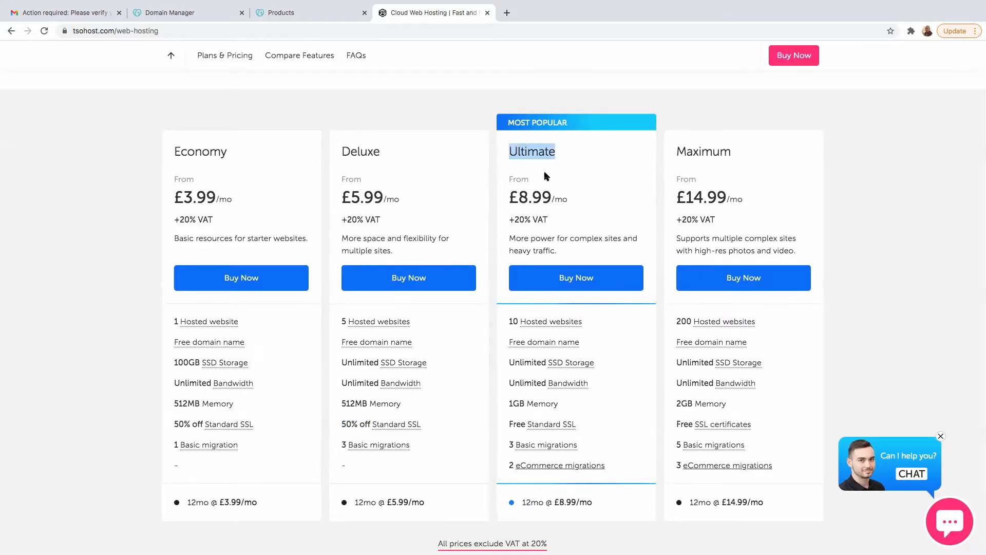
- Add the Ultimate web hosting plan to the basket and close the basket overview
{"action": "scroll", "coordinate": [563, 441], "scroll_direction": "down", "scroll_amount": 3}
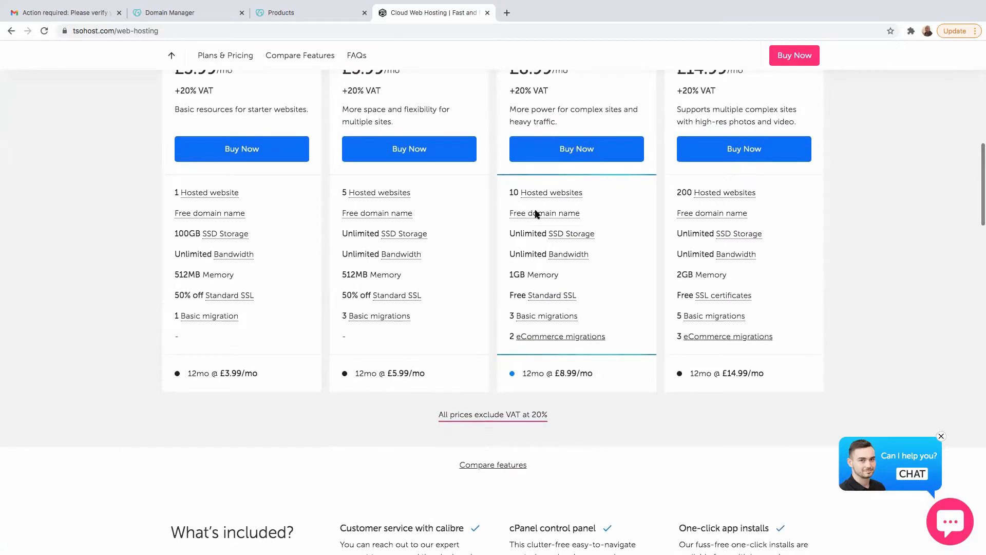
{"action": "left_click", "coordinate": [572, 154]}
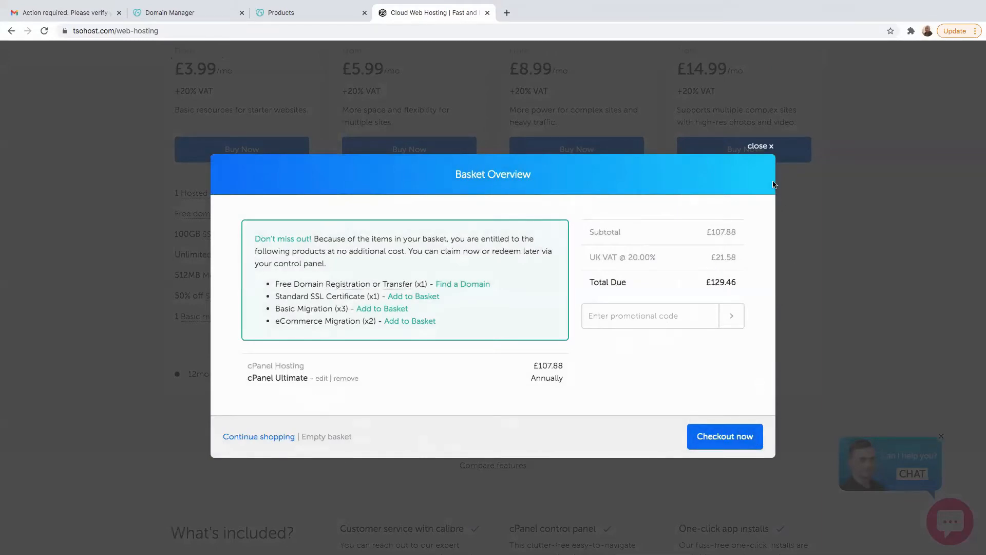
{"action": "left_click", "coordinate": [761, 147]}
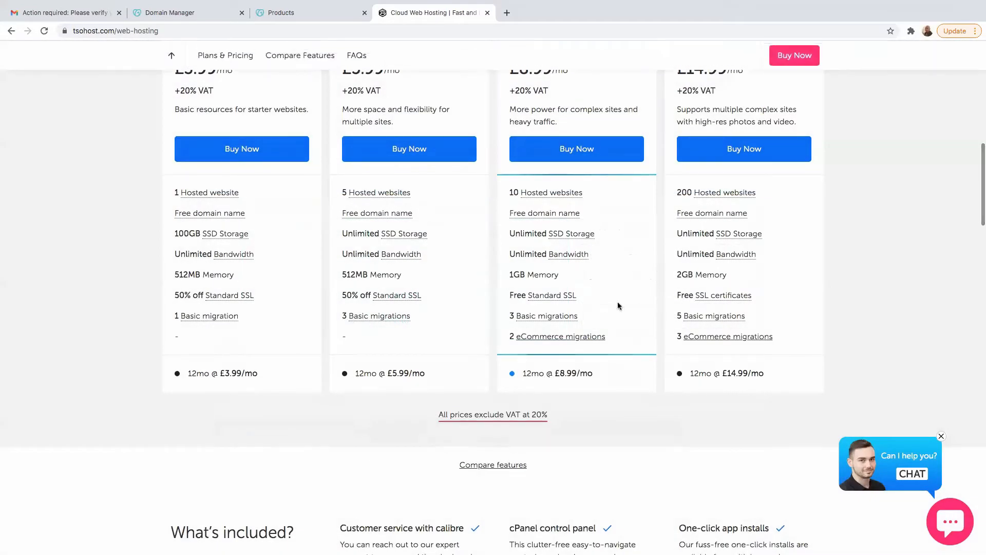
- Log in to the My.Tsohost client area with the account's e-mail address and password
{"action": "scroll", "coordinate": [616, 306], "scroll_direction": "up", "scroll_amount": 5}
{"action": "scroll", "coordinate": [615, 309], "scroll_direction": "up", "scroll_amount": 1}
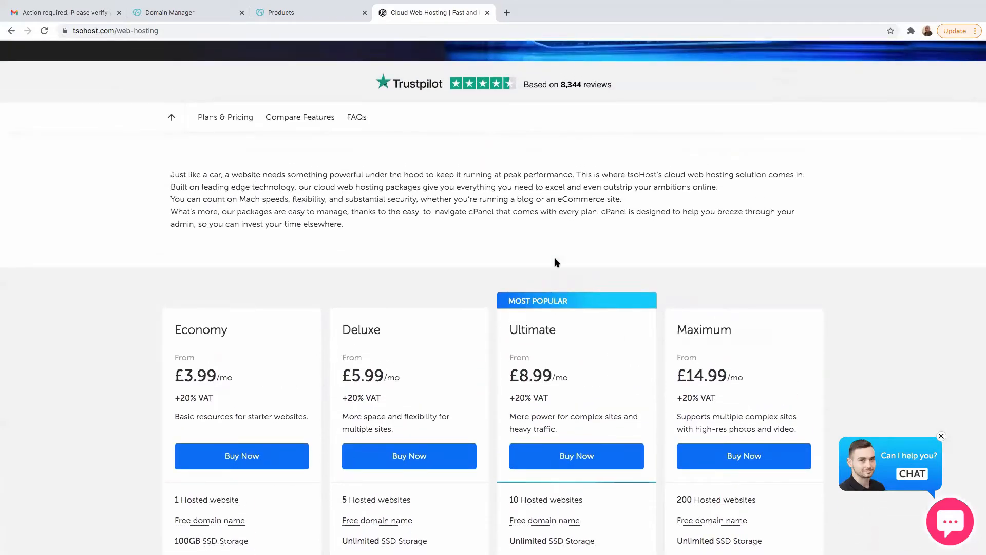
{"action": "scroll", "coordinate": [553, 256], "scroll_direction": "up", "scroll_amount": 6}
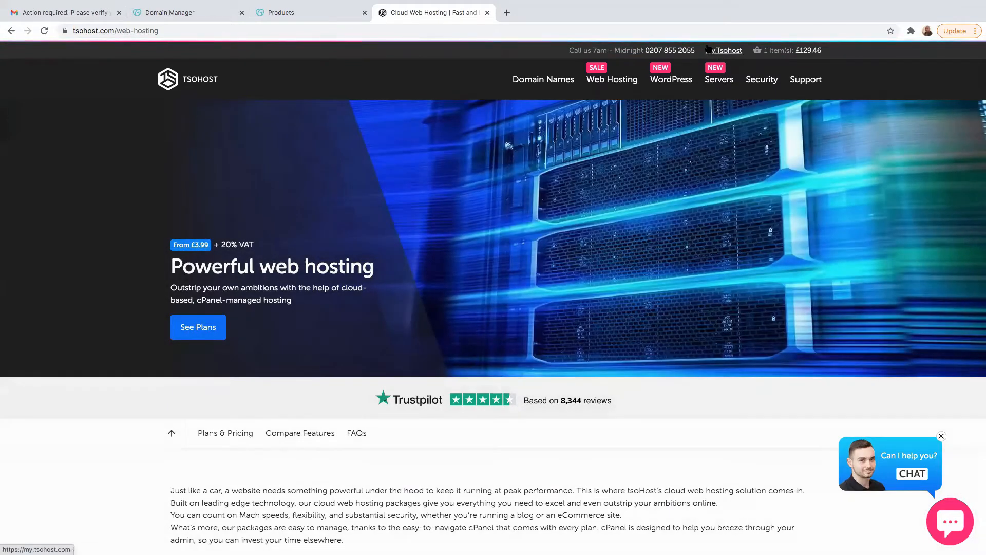
{"action": "scroll", "coordinate": [717, 55], "scroll_direction": "down", "scroll_amount": 1}
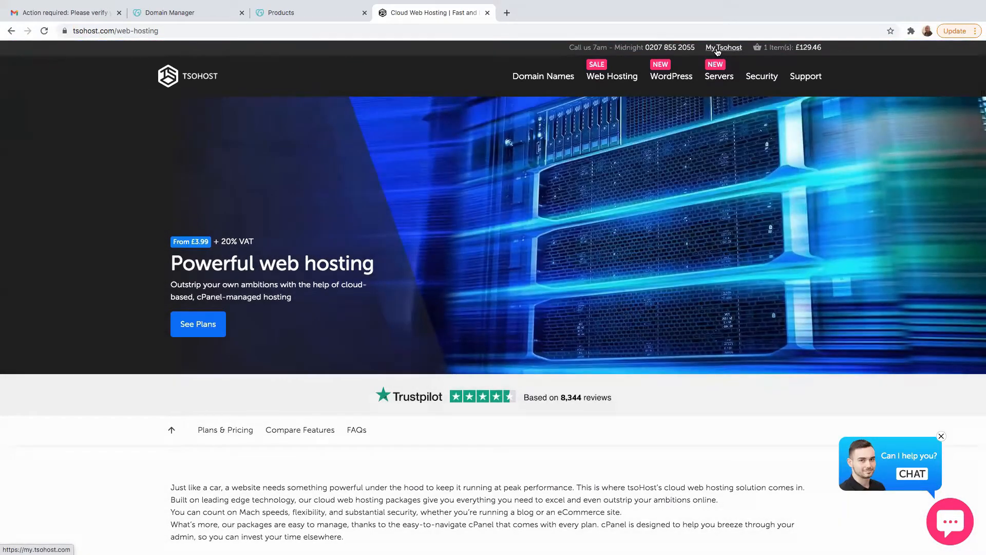
{"action": "left_click", "coordinate": [717, 55]}
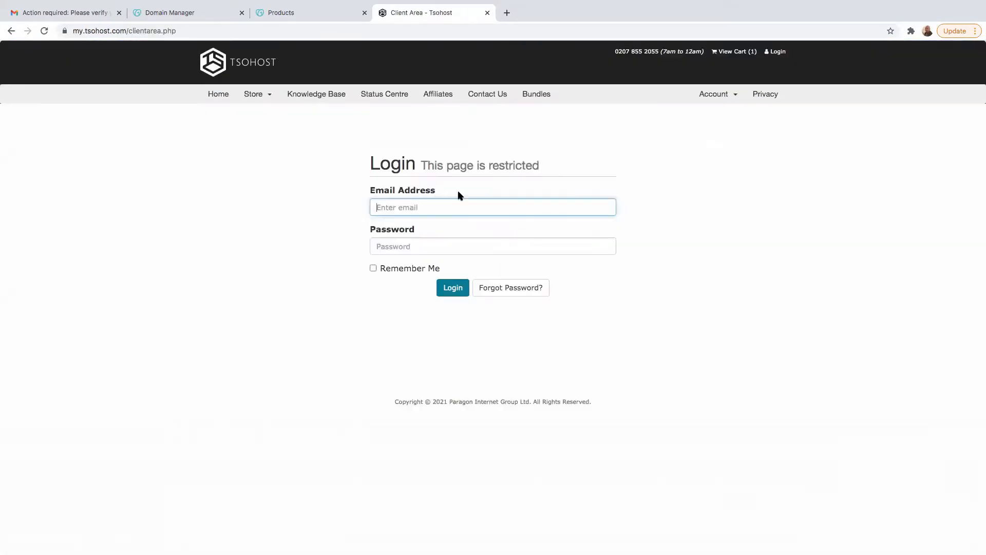
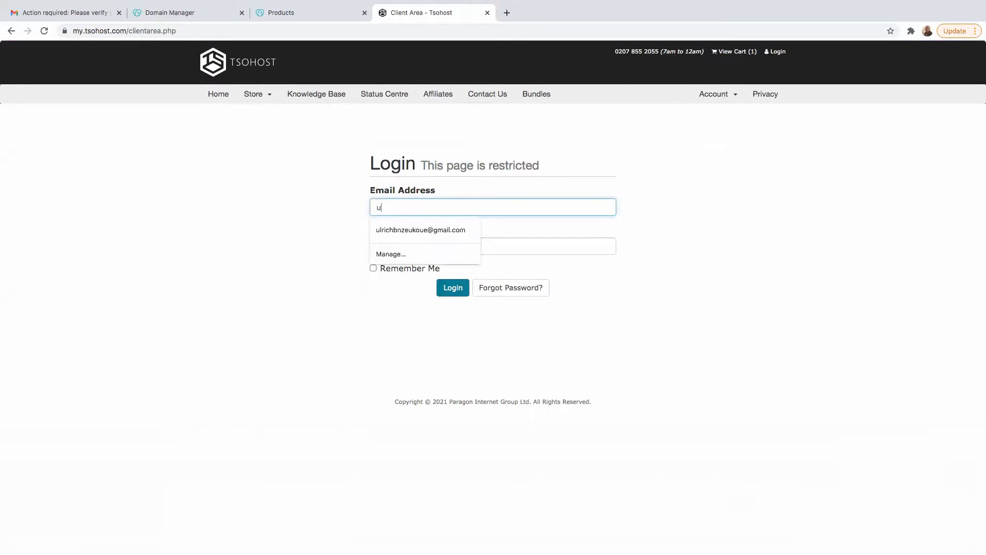
{"action": "key", "text": "Return"}
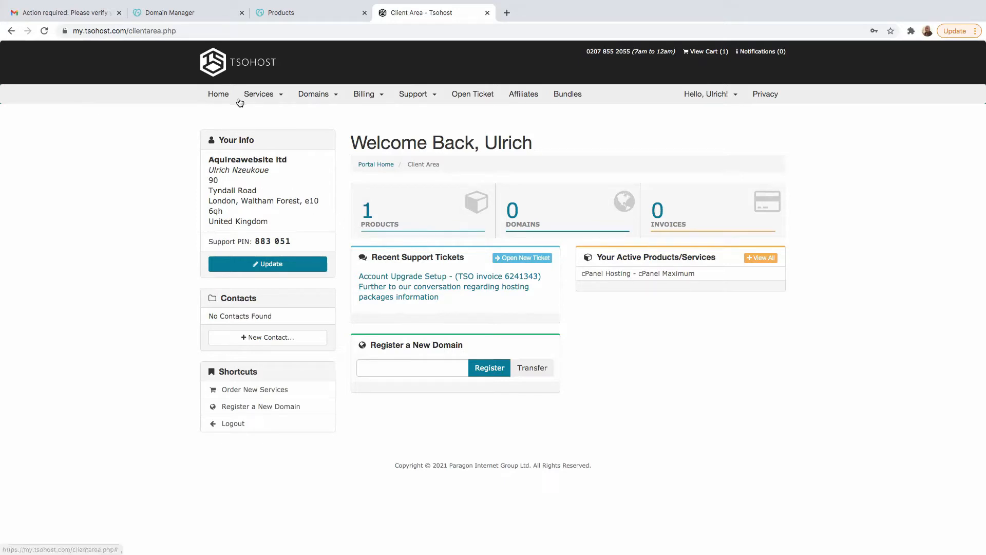
- Open the active cPanel Maximum service from the account's services and launch its cPanel Admin
{"action": "left_click", "coordinate": [265, 99]}
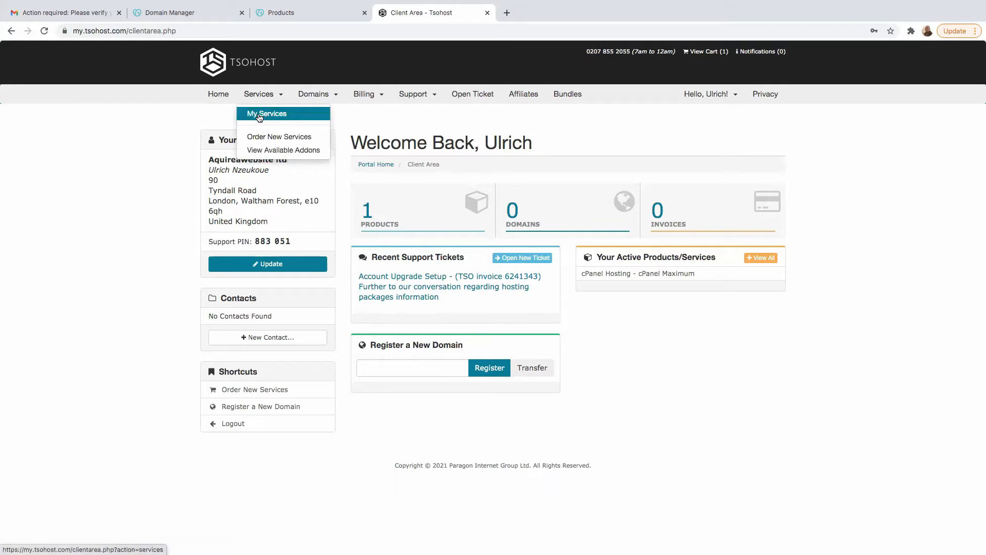
{"action": "left_click", "coordinate": [261, 114]}
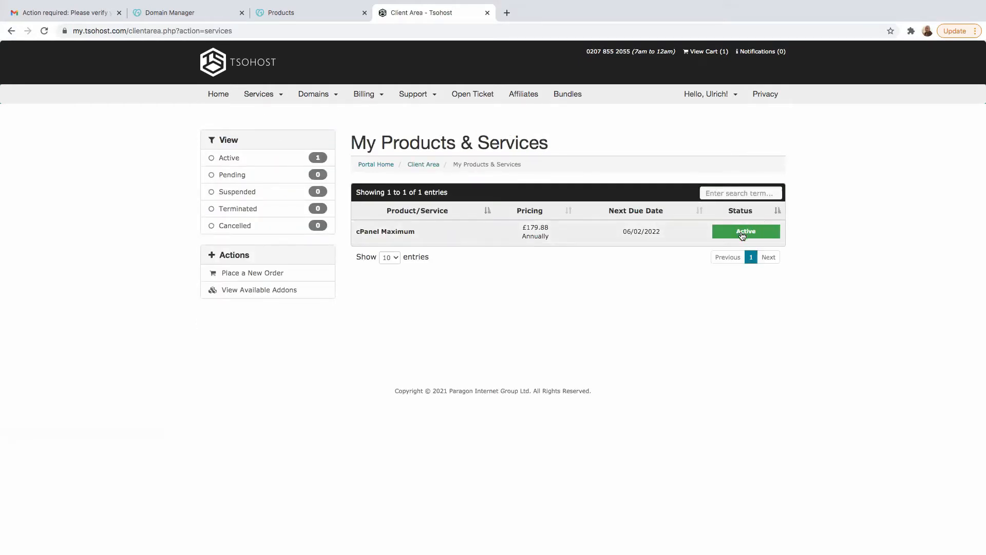
{"action": "left_click", "coordinate": [741, 235]}
{"action": "left_click", "coordinate": [466, 294]}
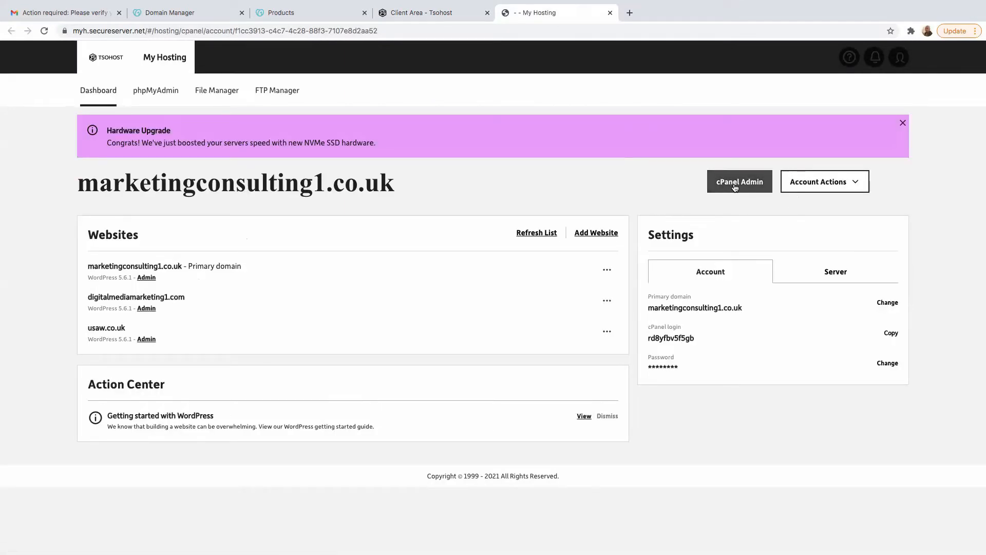
{"action": "left_click", "coordinate": [735, 188]}
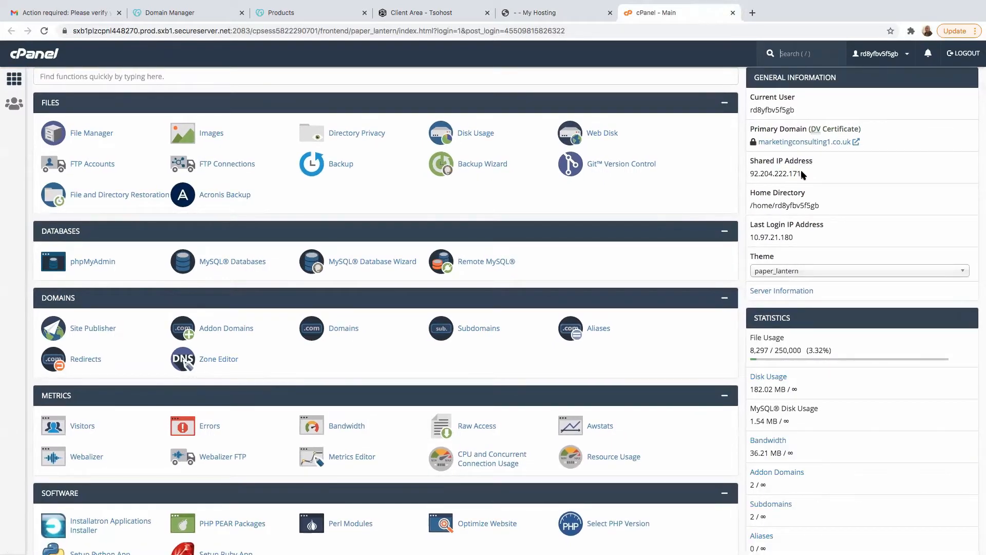
- Copy the Shared IP Address from cPanel's general information
{"action": "left_click_drag", "start_coordinate": [802, 174], "coordinate": [759, 173]}
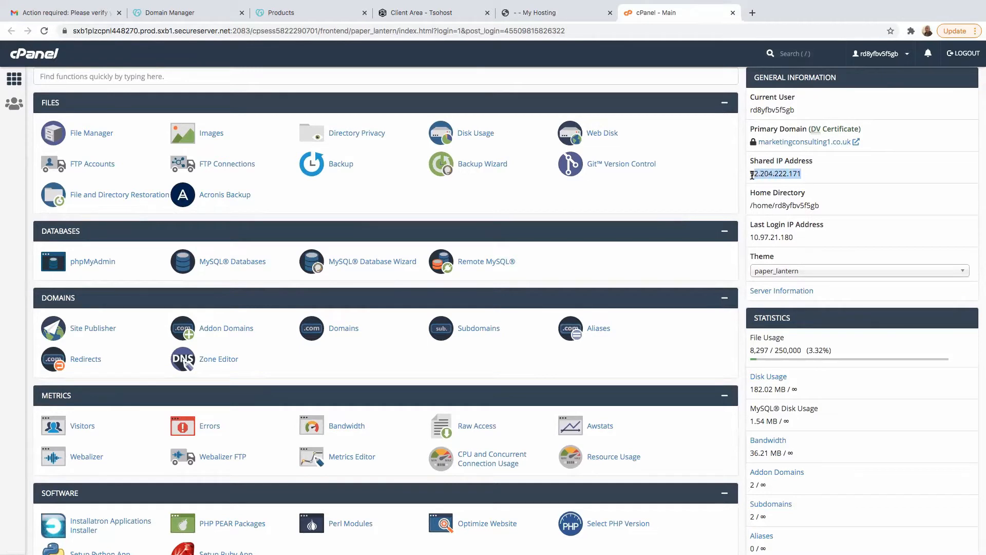
{"action": "right_click", "coordinate": [776, 173]}
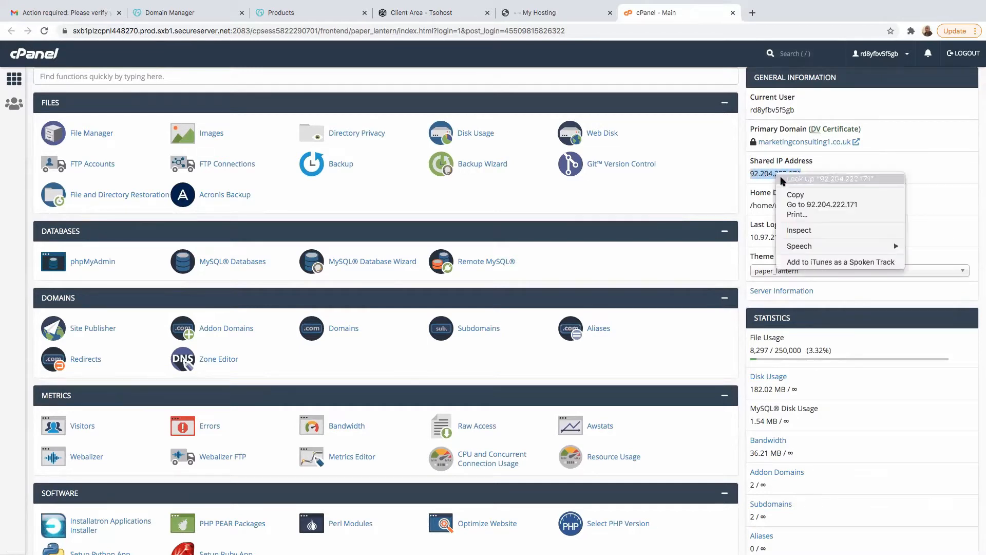
{"action": "left_click", "coordinate": [793, 195]}
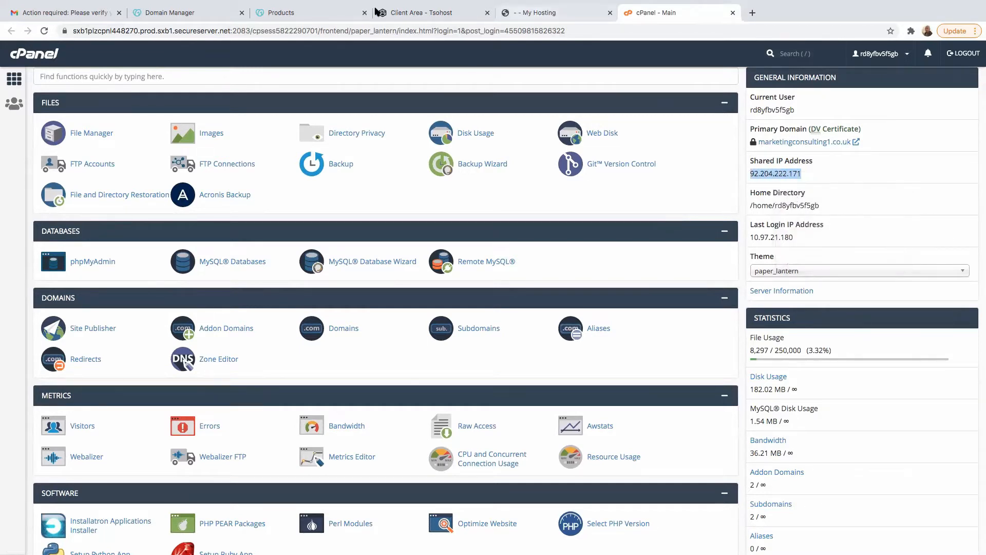
- Switch to the GoDaddy products page and open the domain settings of marketingmedia1.com
{"action": "left_click", "coordinate": [301, 12]}
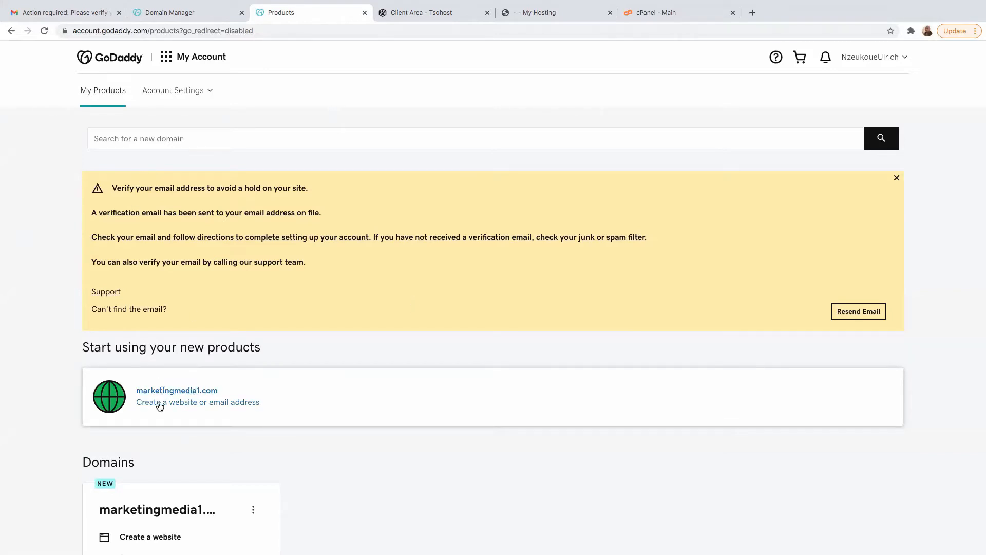
{"action": "left_click", "coordinate": [904, 58]}
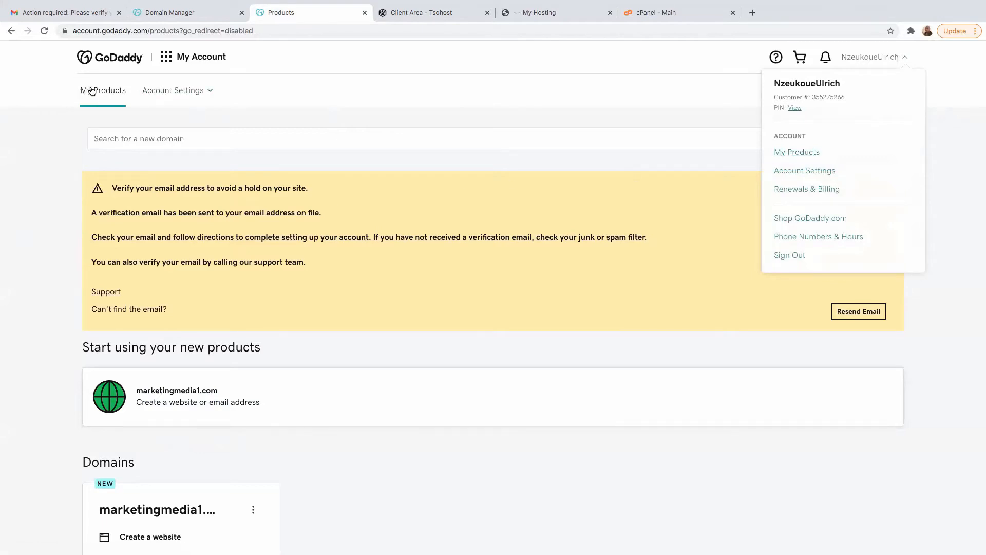
{"action": "scroll", "coordinate": [229, 340], "scroll_direction": "down", "scroll_amount": 2}
{"action": "scroll", "coordinate": [229, 335], "scroll_direction": "down", "scroll_amount": 1}
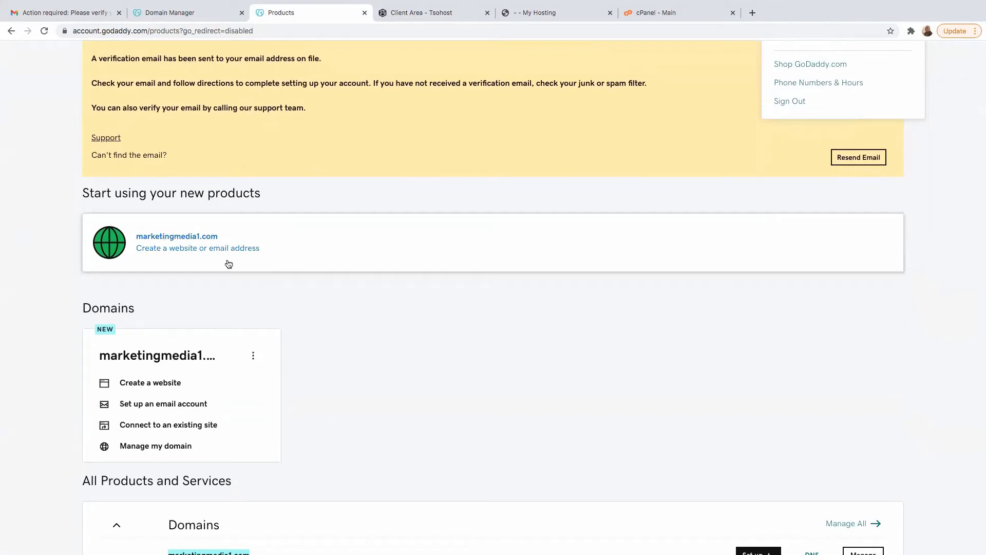
{"action": "scroll", "coordinate": [469, 271], "scroll_direction": "down", "scroll_amount": 6}
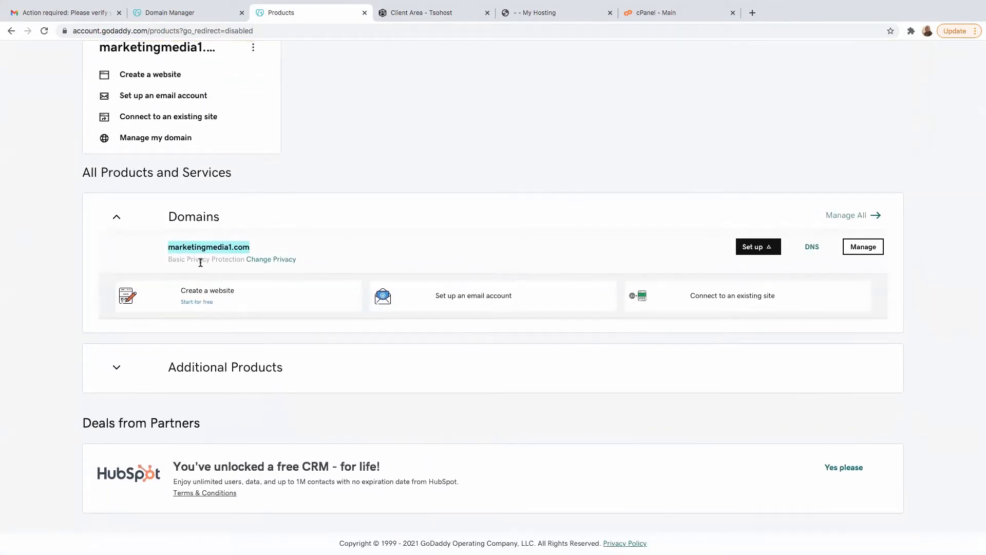
{"action": "left_click", "coordinate": [859, 253]}
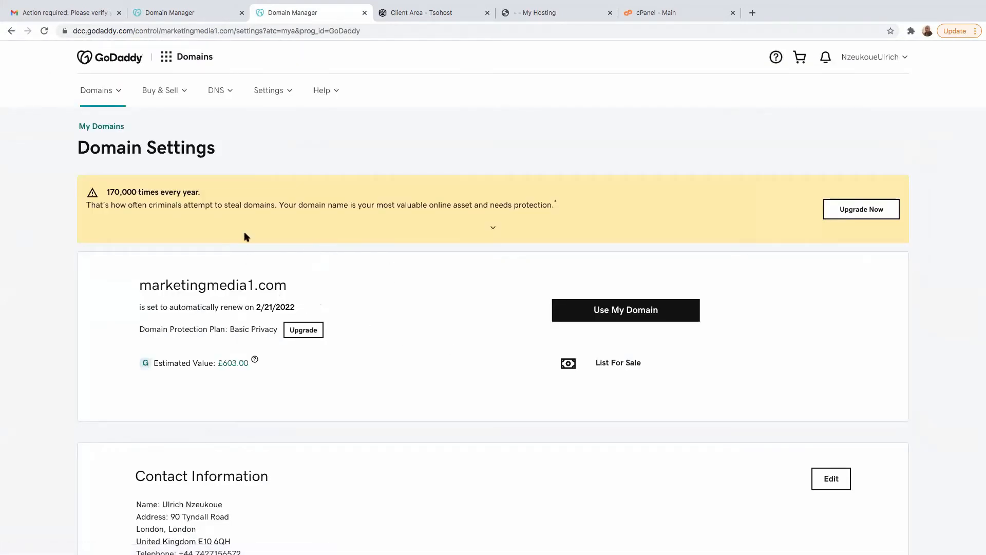
- Go to GoDaddy's DNS zone management and look up marketingmedia1.com to open its DNS records
{"action": "left_click", "coordinate": [225, 89]}
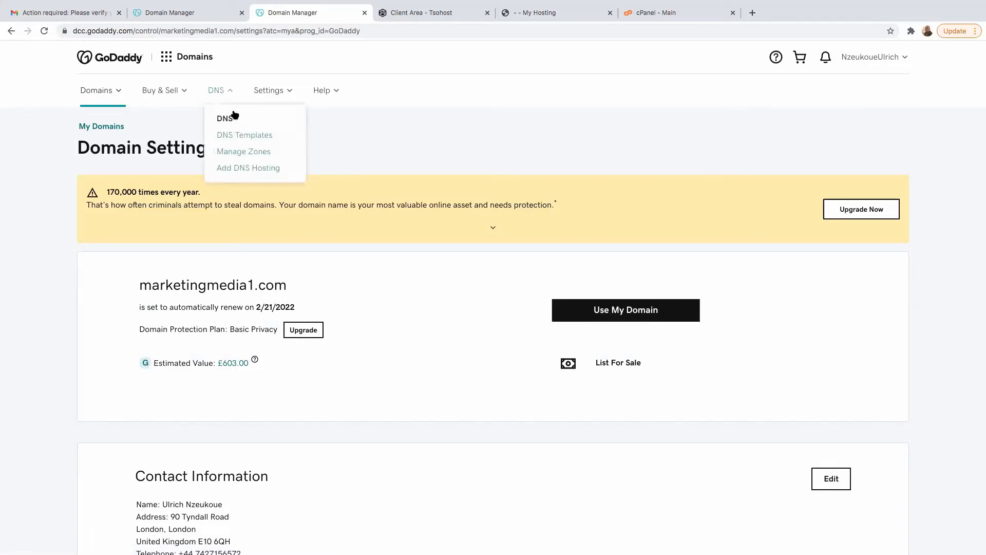
{"action": "left_click", "coordinate": [237, 152]}
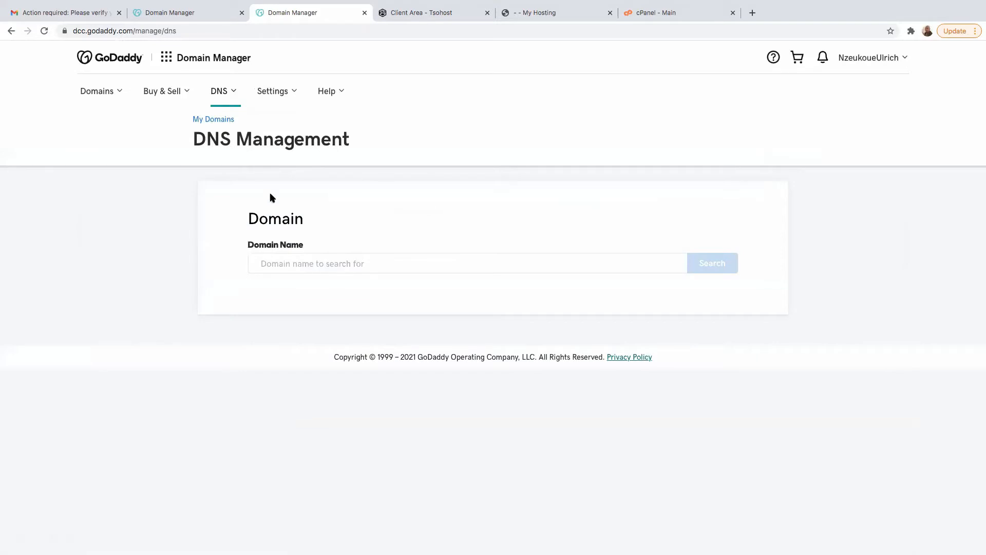
{"action": "left_click", "coordinate": [310, 262]}
{"action": "type", "text": "m"}
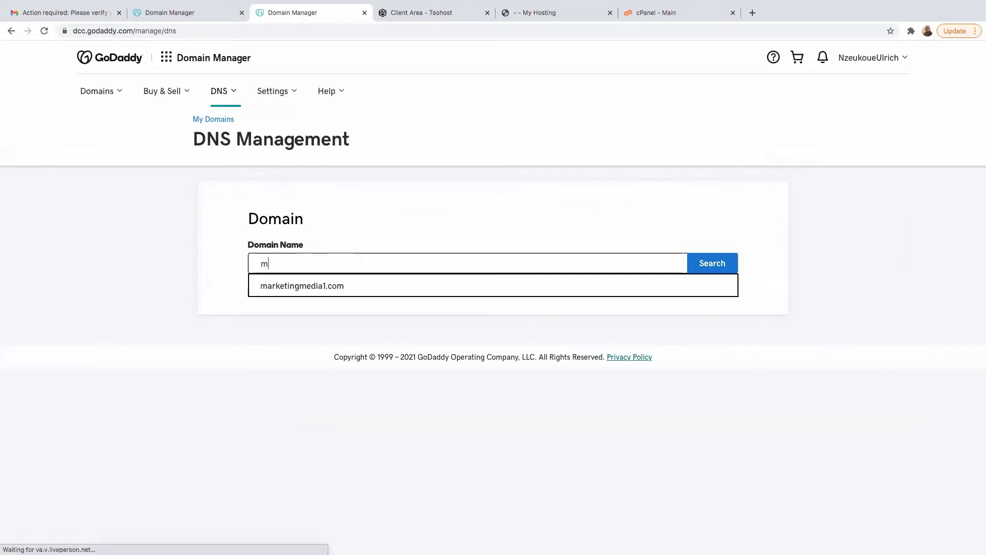
{"action": "left_click", "coordinate": [292, 285]}
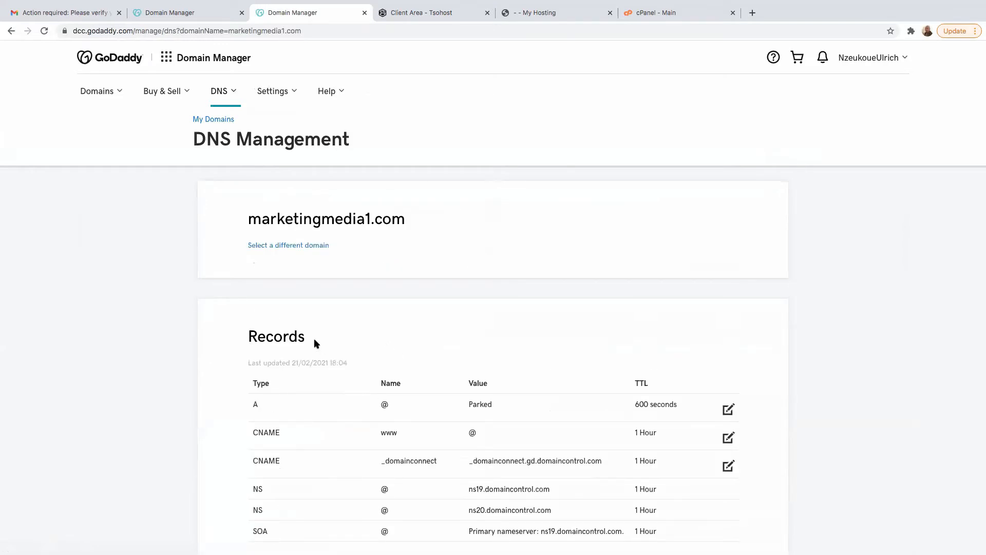
- Point the domain's A record for host @ to the copied shared IP address 92.204.222.171 and save the record
{"action": "left_click_drag", "start_coordinate": [315, 342], "coordinate": [241, 339]}
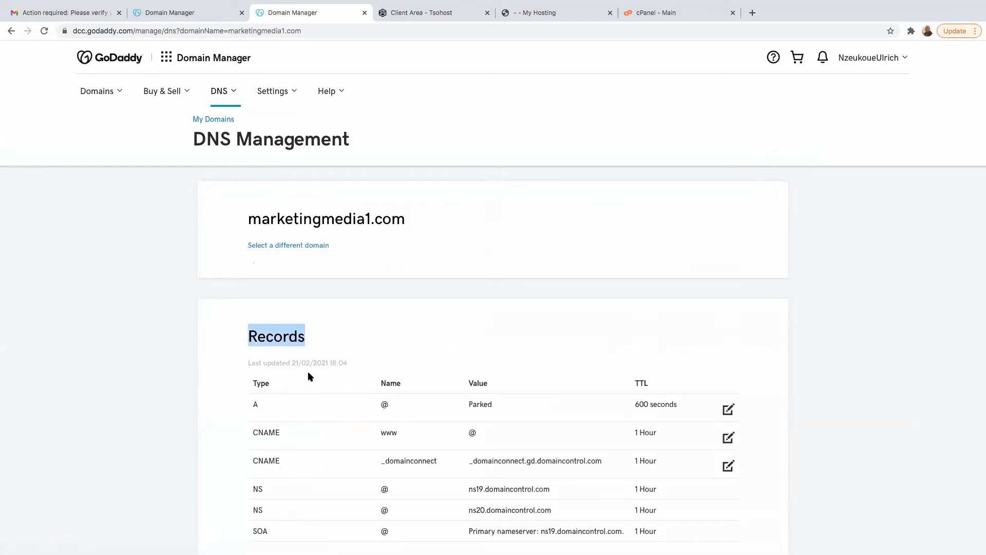
{"action": "left_click_drag", "start_coordinate": [244, 407], "coordinate": [257, 406]}
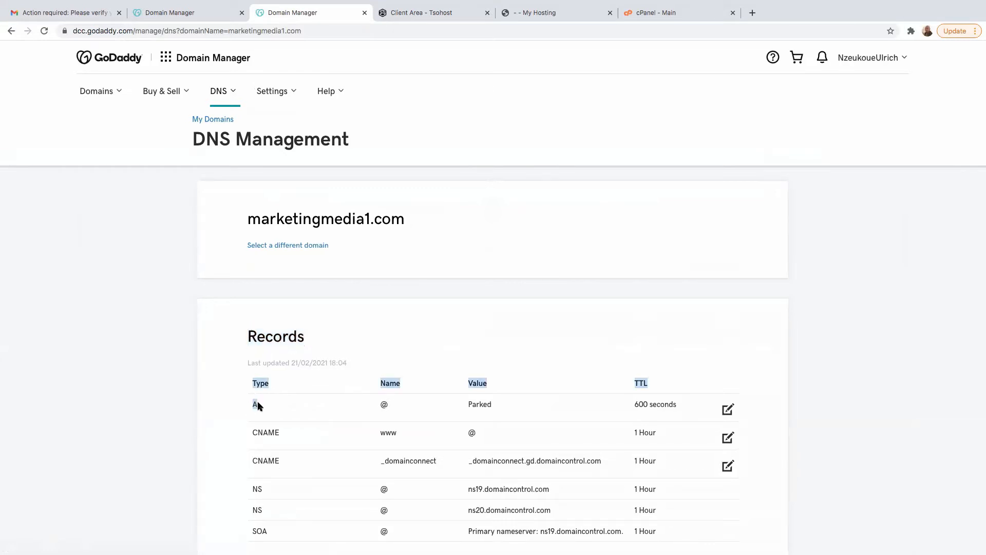
{"action": "left_click", "coordinate": [422, 389]}
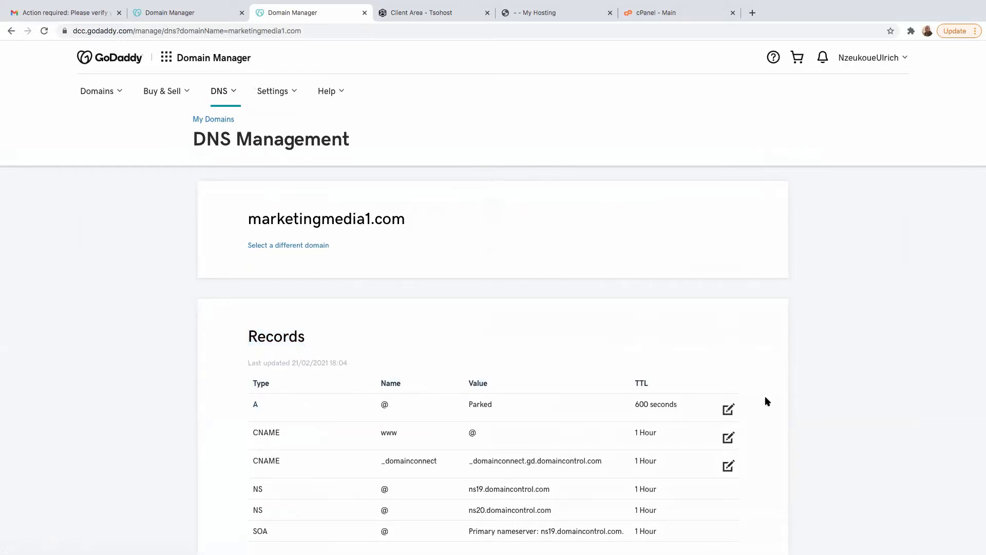
{"action": "left_click", "coordinate": [729, 411]}
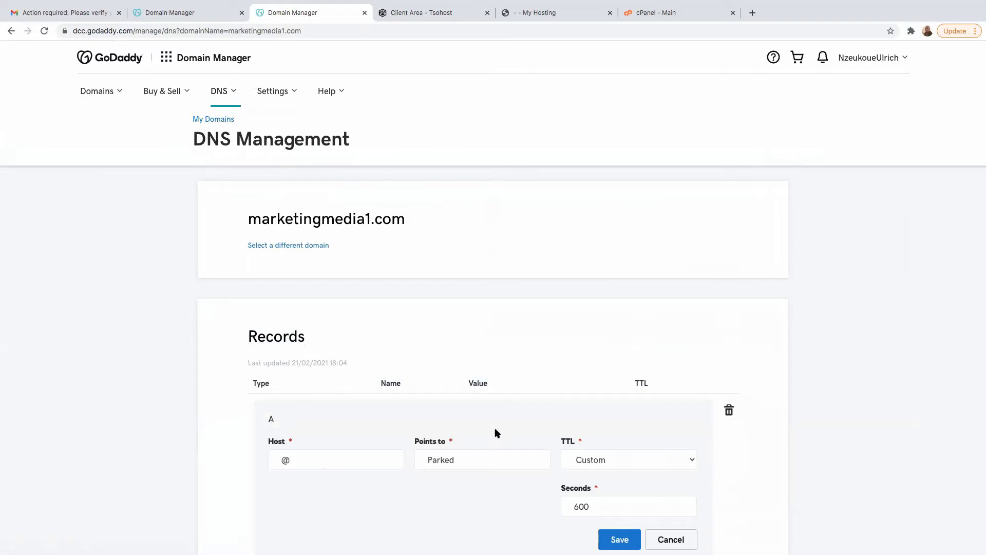
{"action": "double_click", "coordinate": [466, 462]}
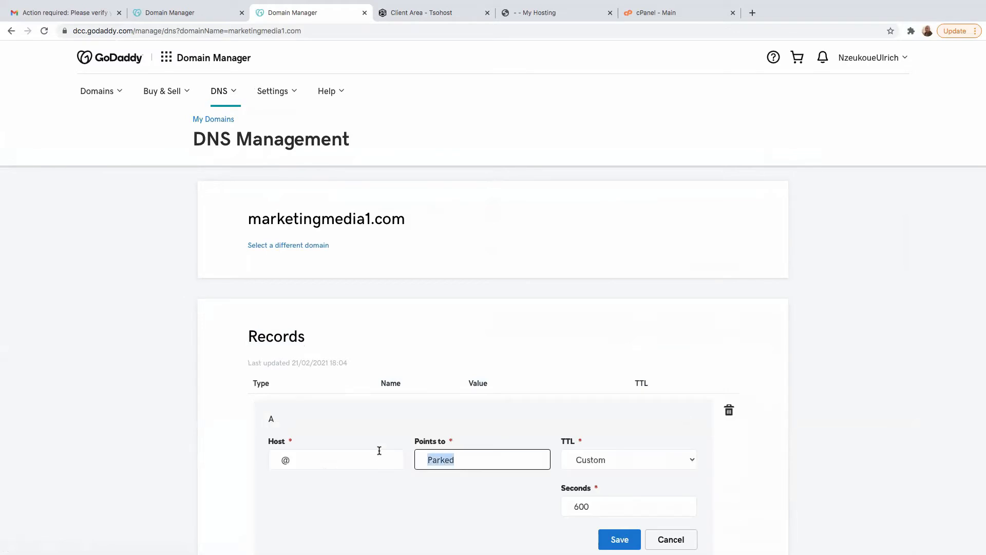
{"action": "key", "text": "BackSpace"}
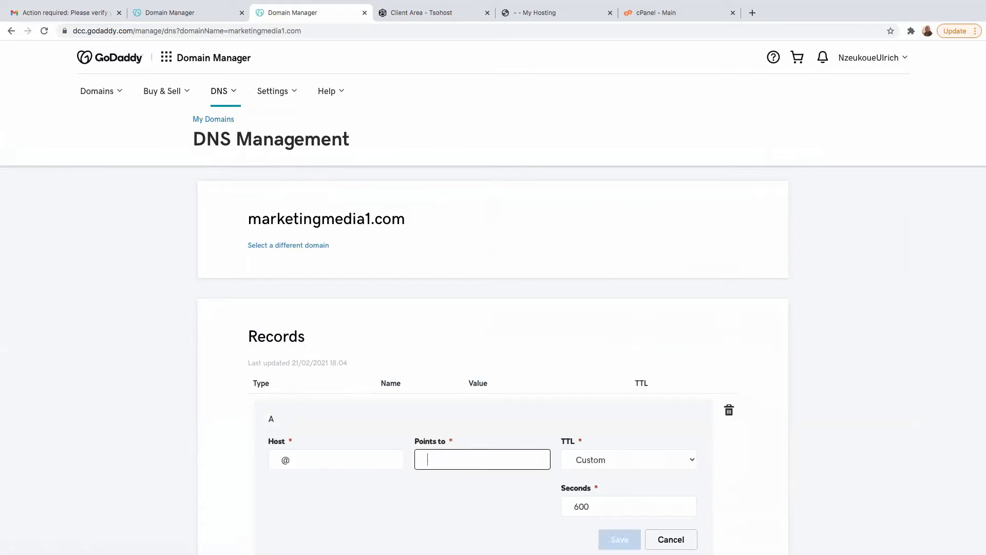
{"action": "right_click", "coordinate": [432, 456]}
{"action": "left_click", "coordinate": [454, 481]}
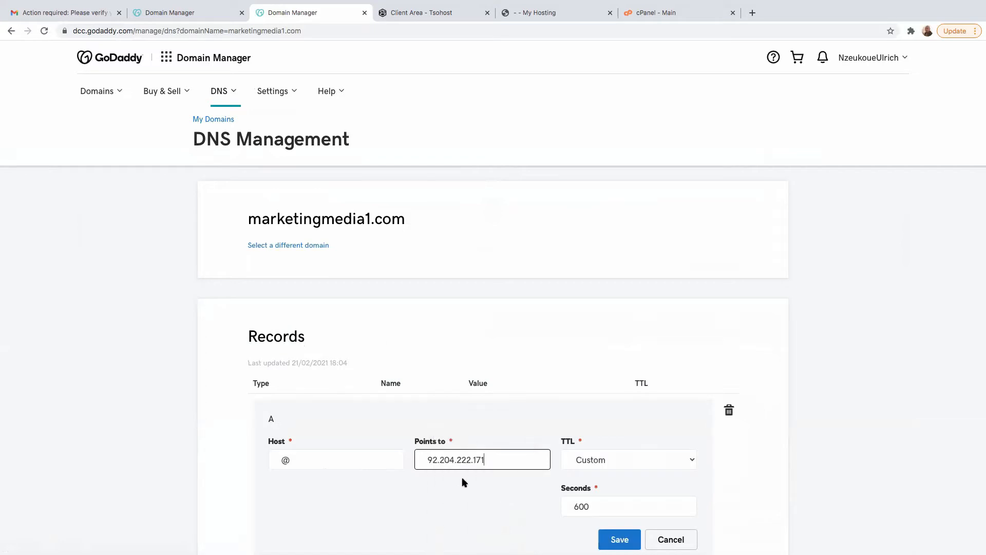
{"action": "left_click", "coordinate": [661, 13]}
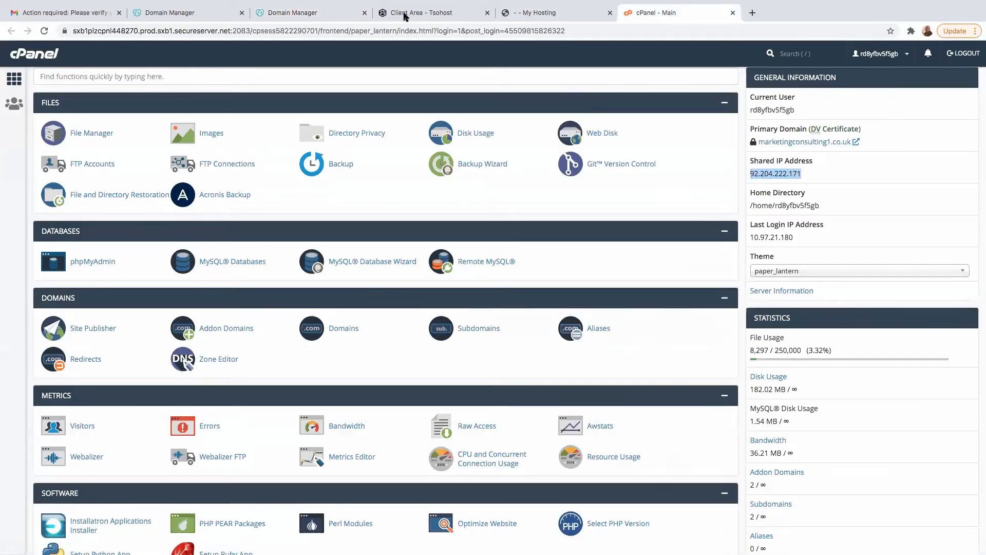
{"action": "left_click", "coordinate": [260, 15]}
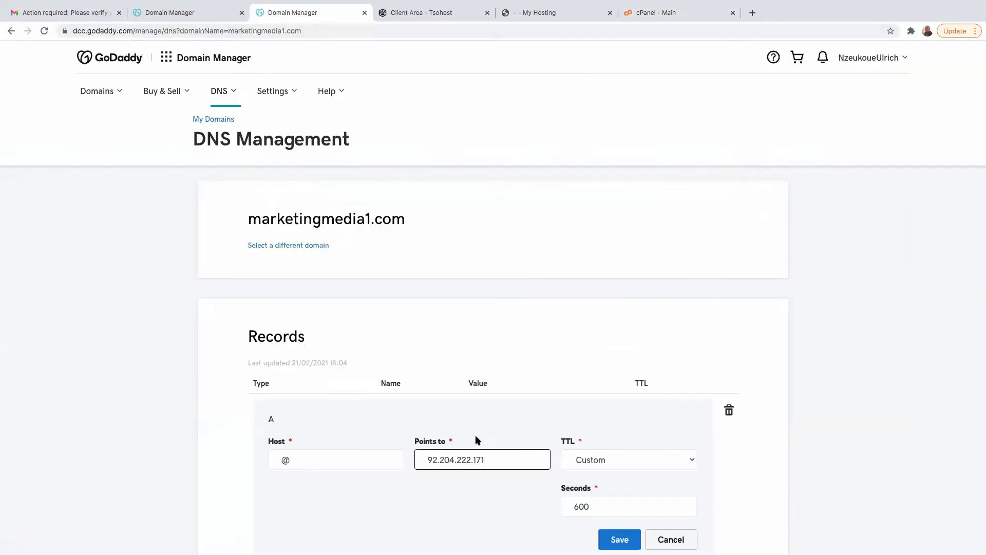
{"action": "scroll", "coordinate": [537, 493], "scroll_direction": "down", "scroll_amount": 3}
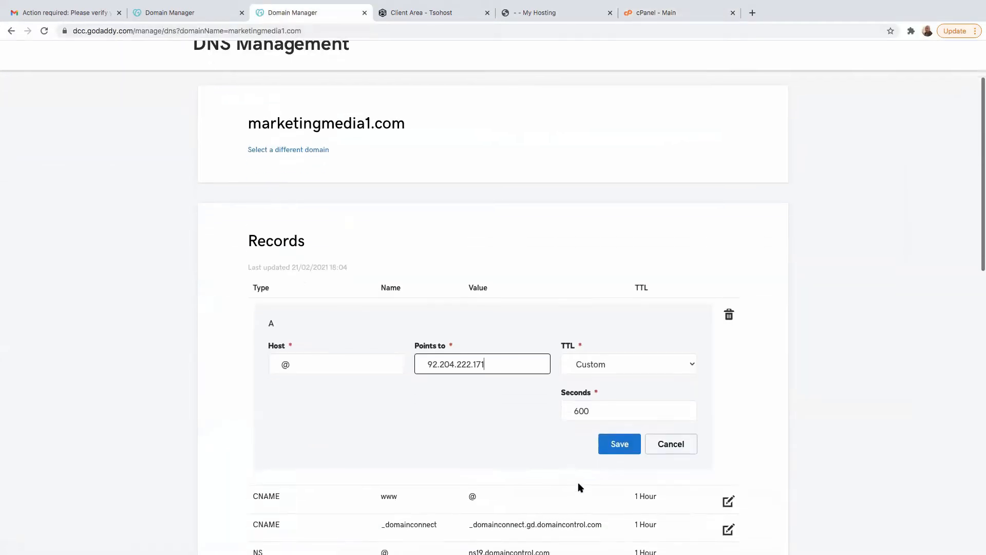
{"action": "left_click", "coordinate": [619, 433]}
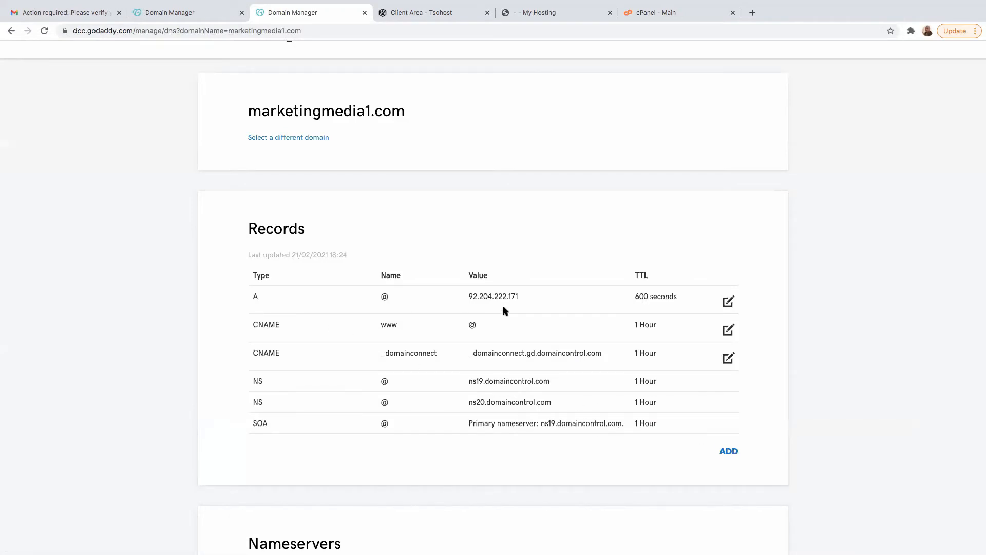
- Close the cPanel page, return to the tsoHost My Hosting dashboard and start adding a website
{"action": "left_click", "coordinate": [539, 13]}
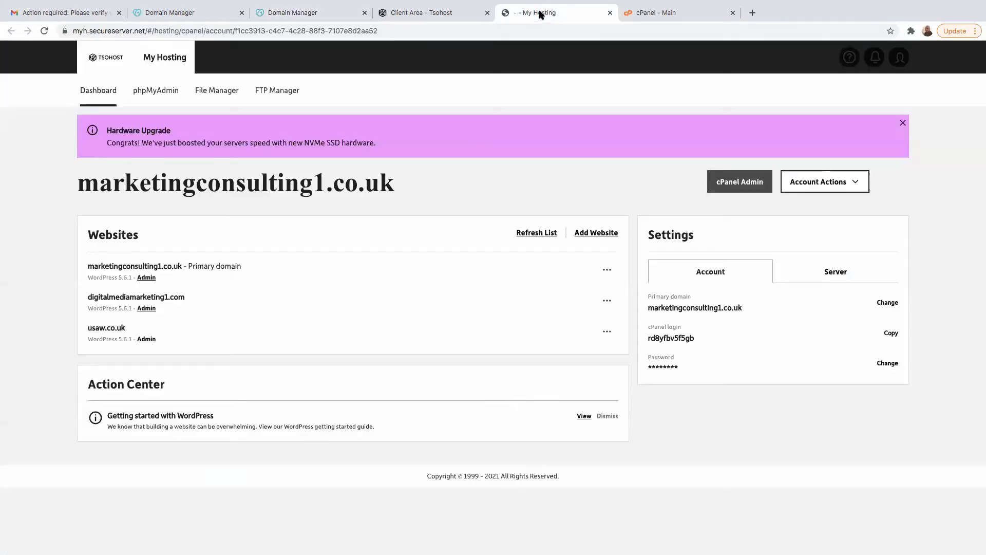
{"action": "left_click", "coordinate": [656, 14]}
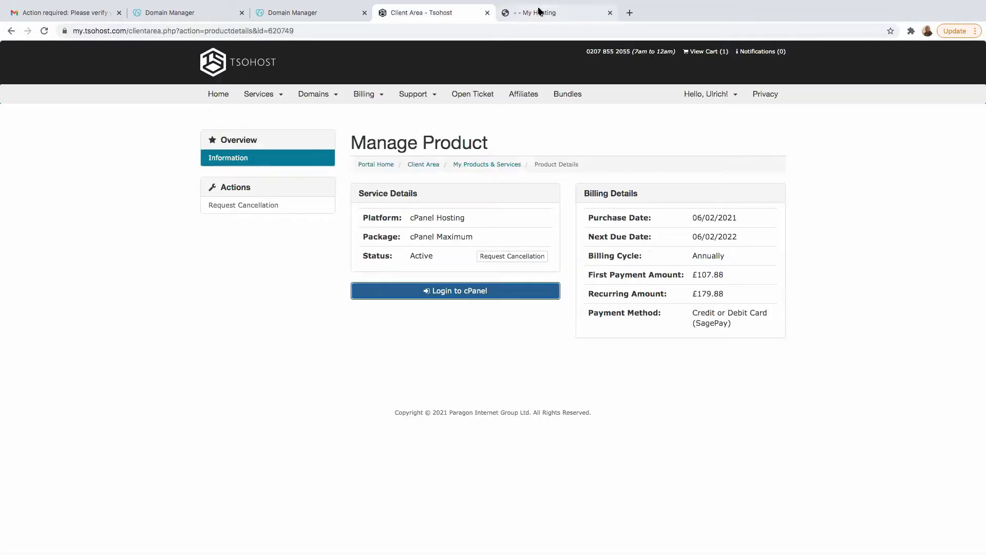
{"action": "left_click", "coordinate": [540, 13]}
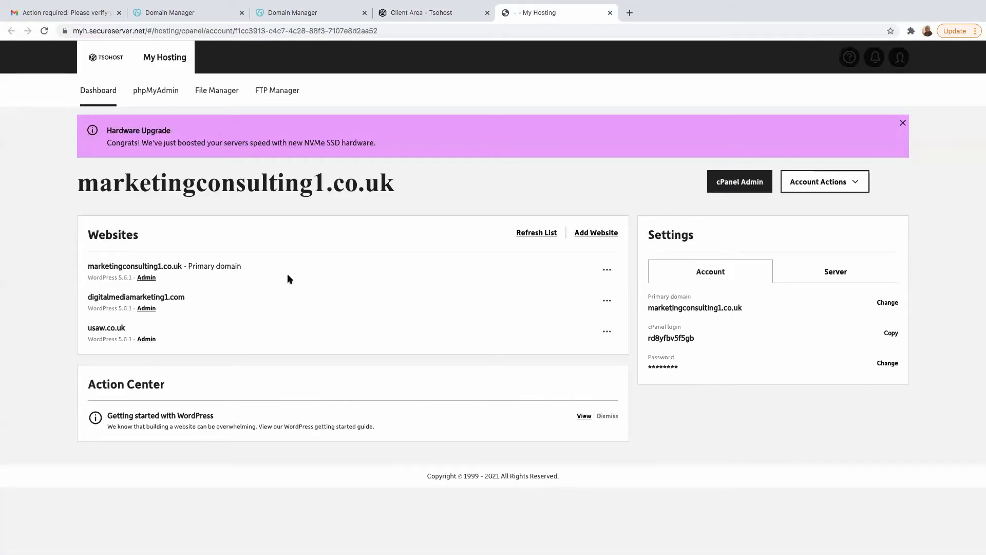
{"action": "left_click", "coordinate": [596, 234]}
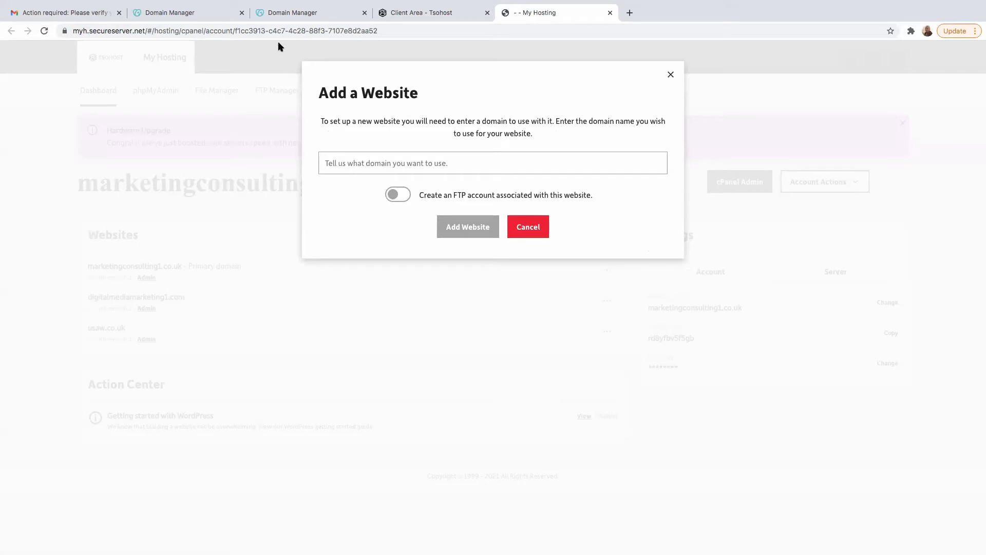
- Copy the domain name marketingmedia1.com from the GoDaddy DNS page and return to the Add a Website form
{"action": "left_click", "coordinate": [286, 13]}
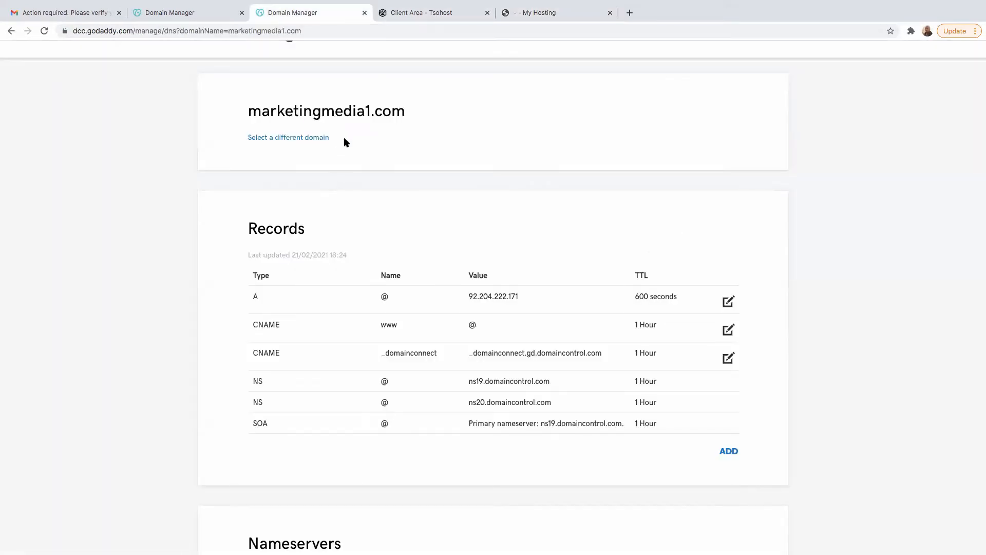
{"action": "left_click_drag", "start_coordinate": [404, 114], "coordinate": [250, 114]}
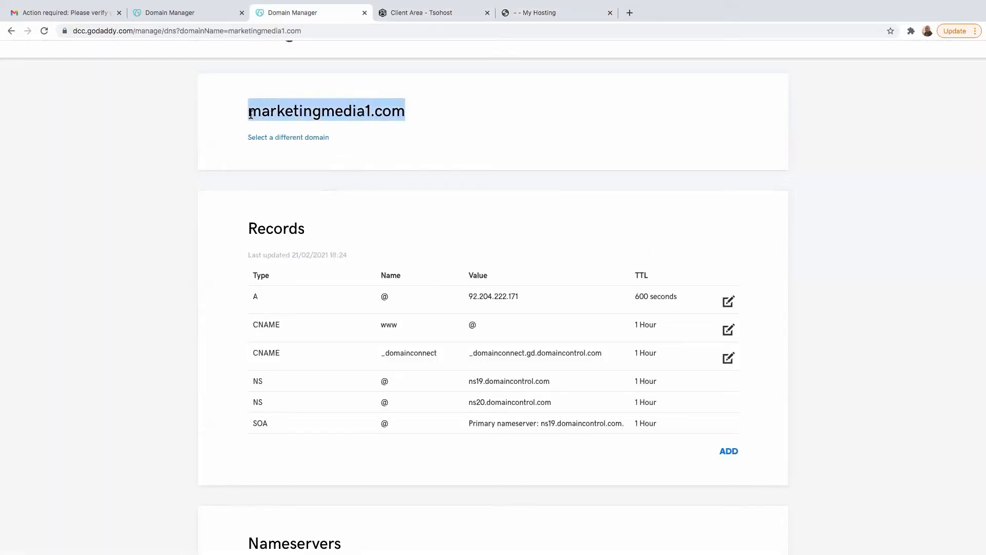
{"action": "right_click", "coordinate": [296, 106]}
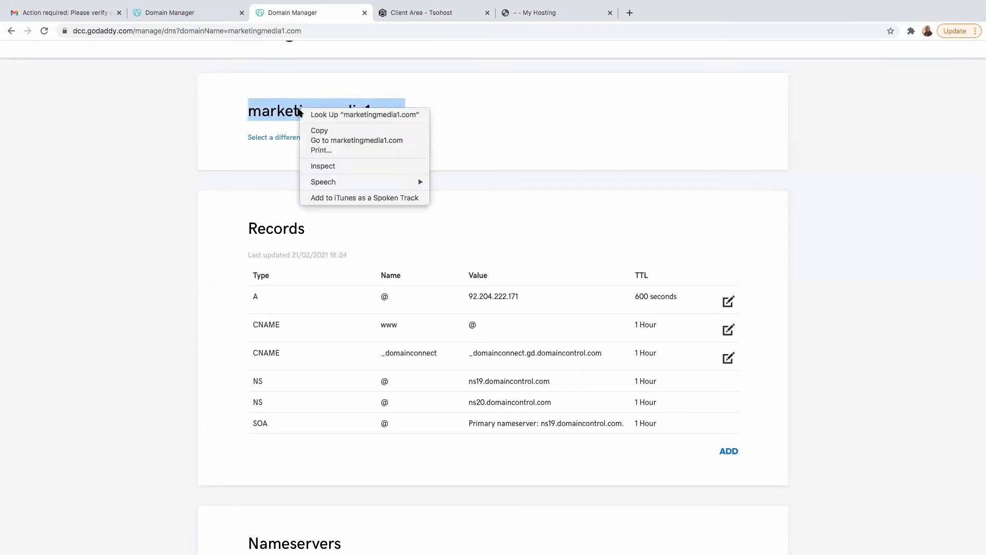
{"action": "left_click", "coordinate": [317, 131]}
{"action": "left_click", "coordinate": [436, 13]}
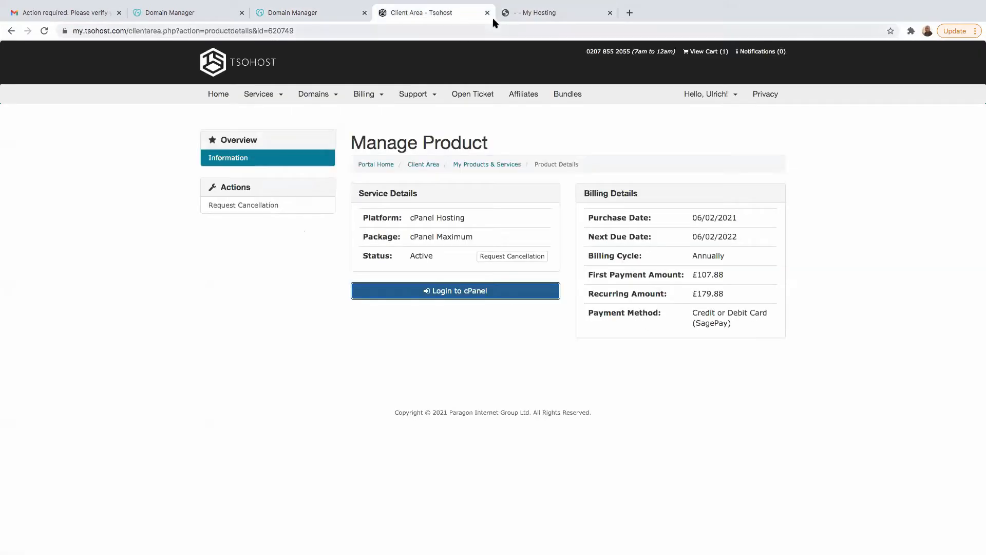
{"action": "left_click", "coordinate": [526, 12]}
- Add marketingmedia1.com as a new website without an FTP account, and close the form
{"action": "right_click", "coordinate": [341, 163]}
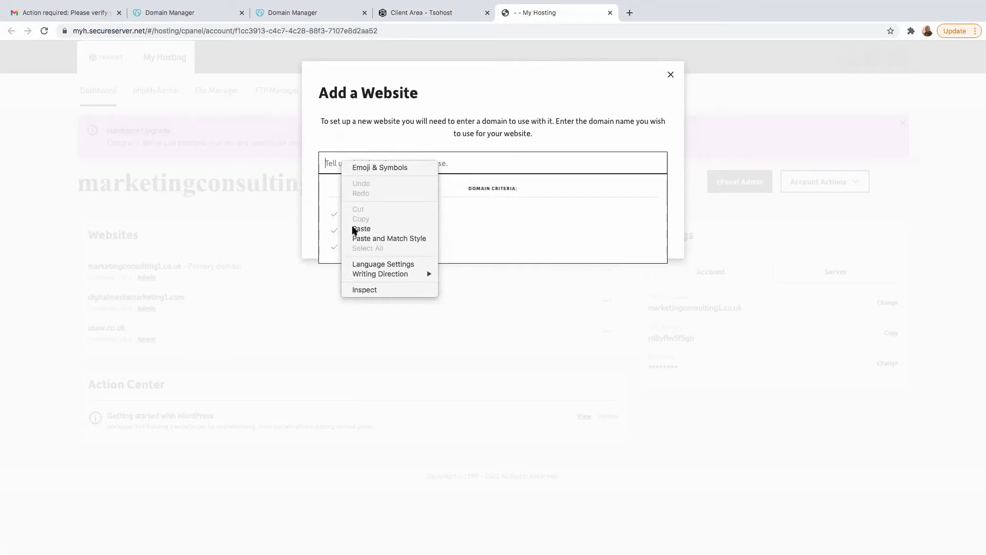
{"action": "left_click", "coordinate": [366, 231]}
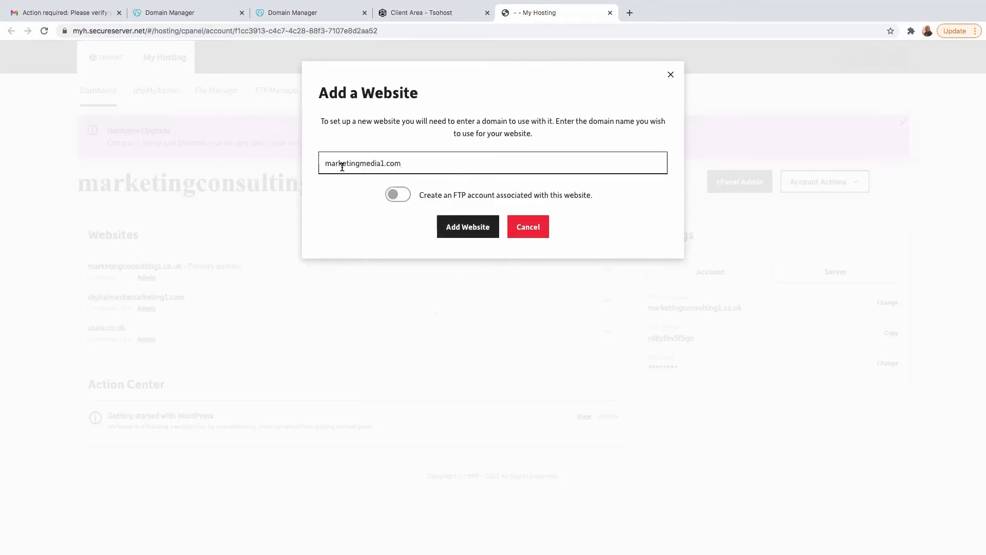
{"action": "left_click", "coordinate": [465, 232]}
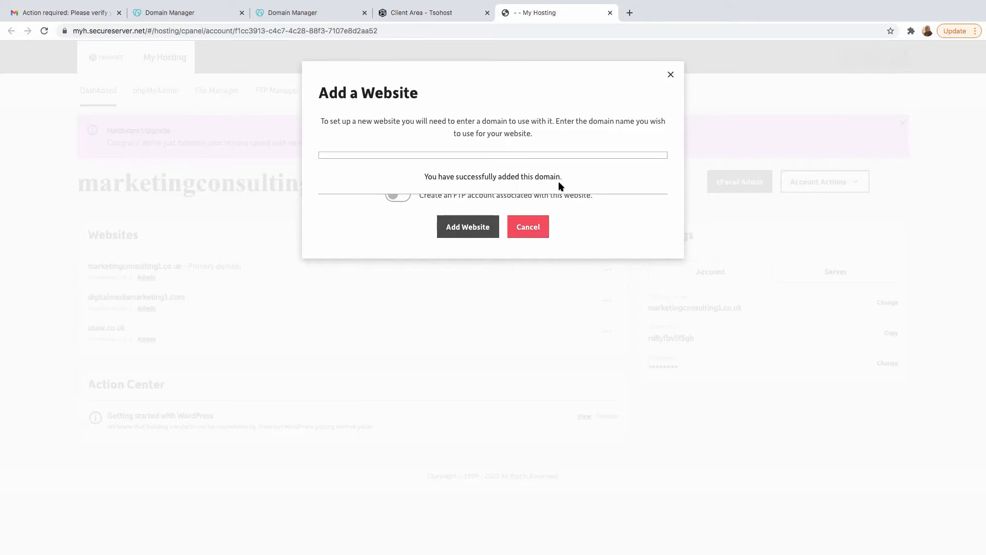
{"action": "left_click", "coordinate": [671, 76]}
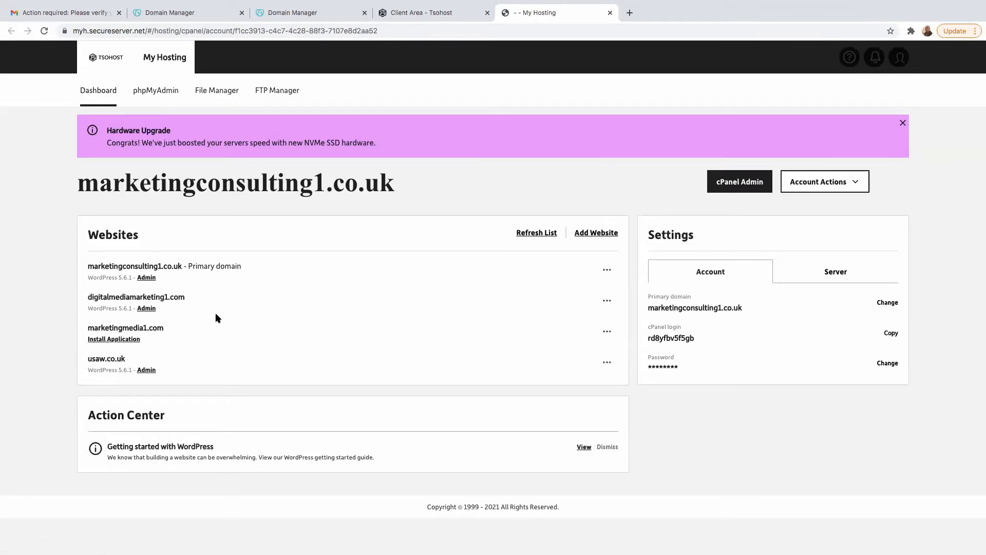
- Open the application installer for marketingmedia1.com, choose WordPress from the content management apps and start its installation
{"action": "left_click", "coordinate": [110, 340]}
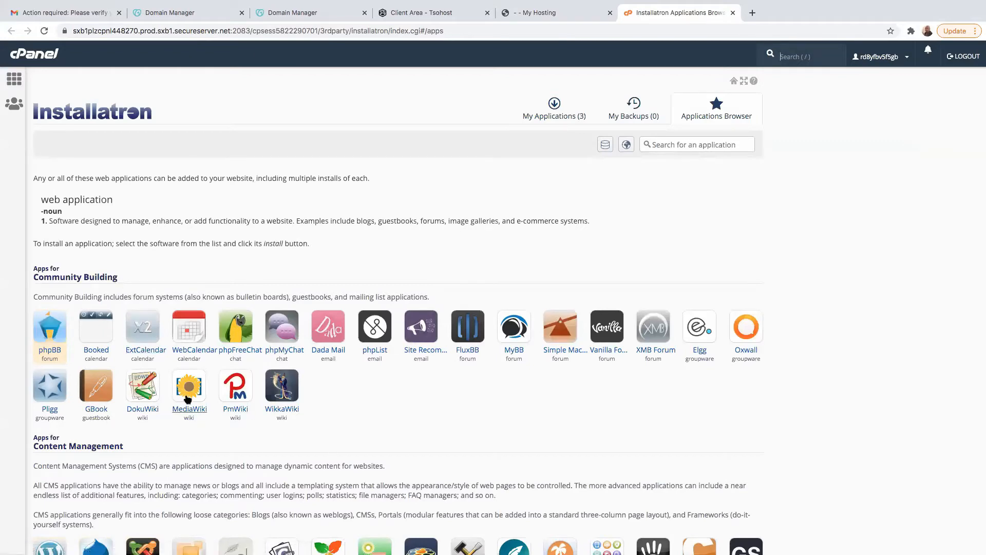
{"action": "scroll", "coordinate": [282, 466], "scroll_direction": "down", "scroll_amount": 3}
{"action": "scroll", "coordinate": [281, 471], "scroll_direction": "down", "scroll_amount": 2}
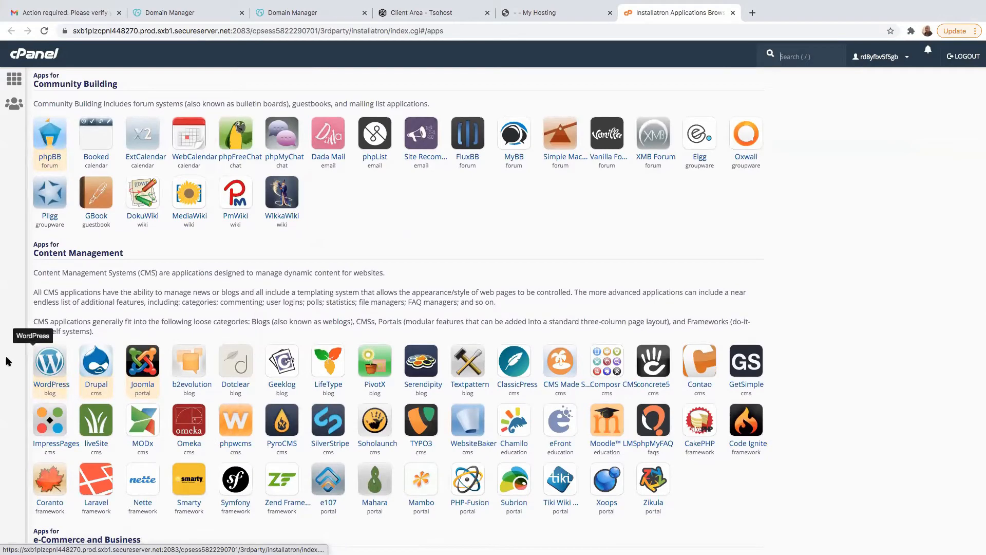
{"action": "left_click", "coordinate": [48, 389]}
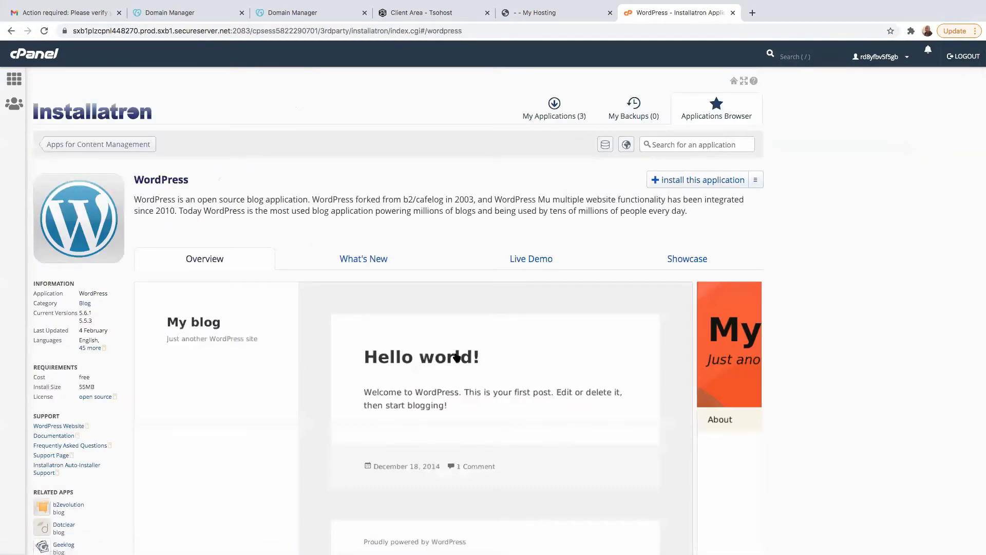
{"action": "scroll", "coordinate": [457, 358], "scroll_direction": "down", "scroll_amount": 1}
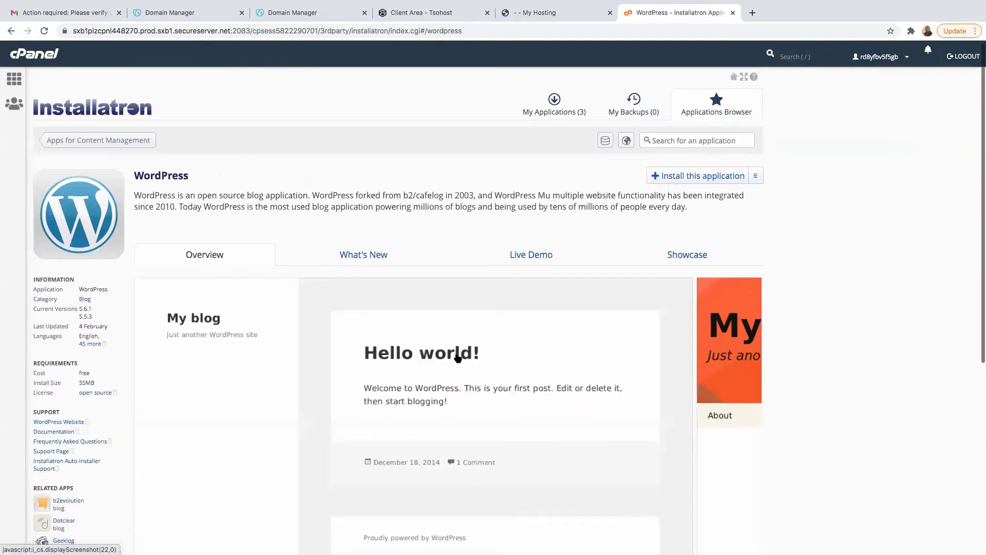
{"action": "left_click", "coordinate": [689, 177]}
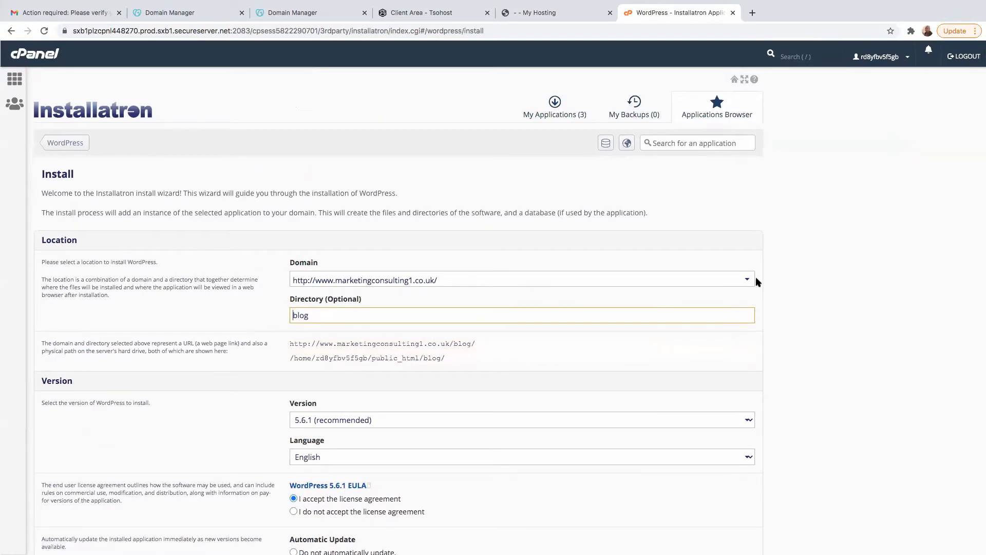
{"action": "left_click", "coordinate": [738, 282]}
{"action": "scroll", "coordinate": [373, 389], "scroll_direction": "down", "scroll_amount": 5}
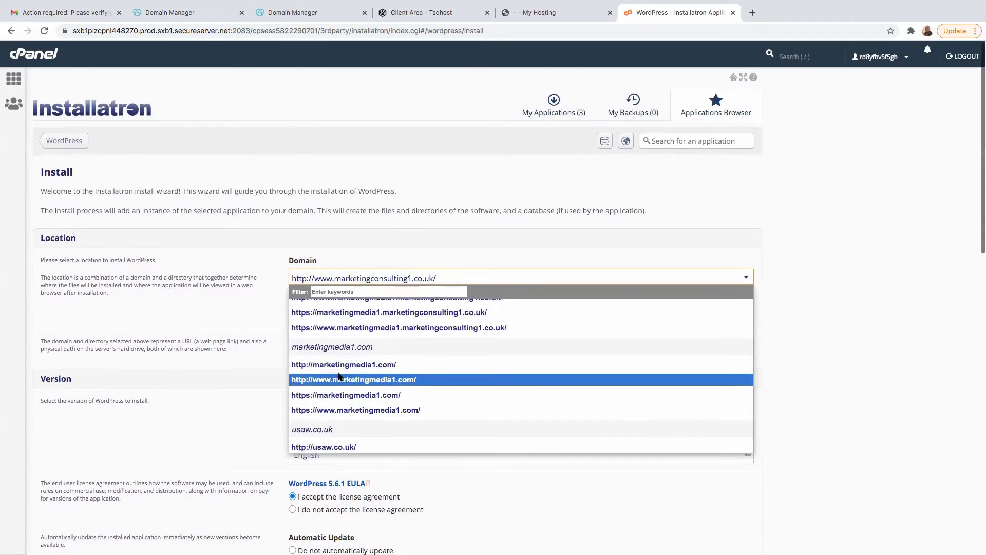
{"action": "left_click", "coordinate": [389, 380]}
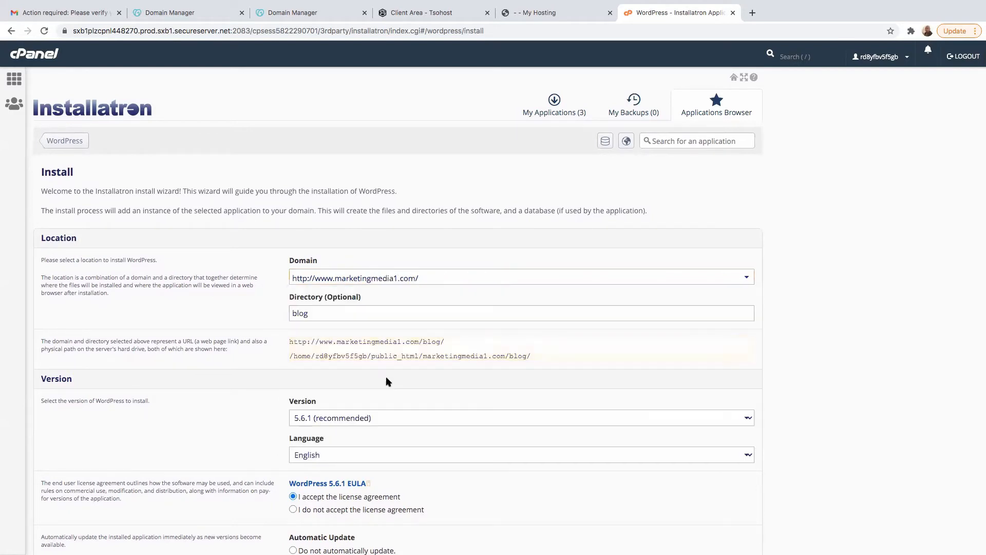
{"action": "left_click", "coordinate": [326, 310]}
{"action": "key", "text": "BackSpace"}
{"action": "key", "text": "BackSpace"}
{"action": "key", "text": "BackSpace"}
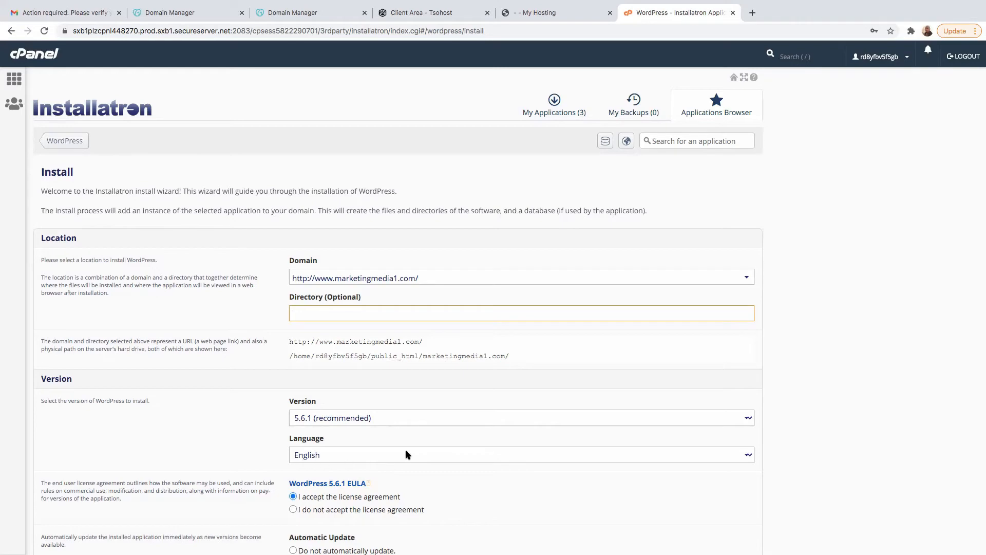
{"action": "scroll", "coordinate": [509, 467], "scroll_direction": "down", "scroll_amount": 6}
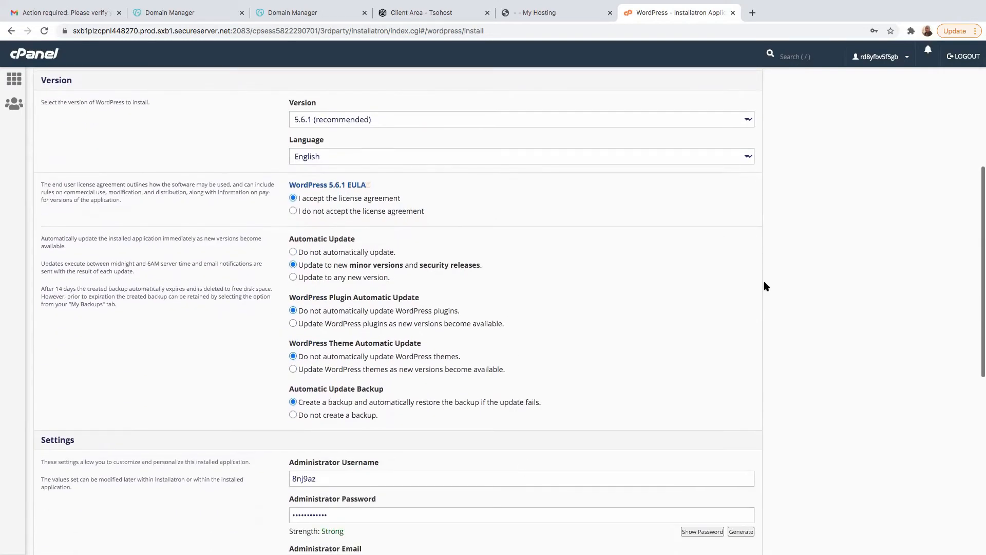
{"action": "left_click", "coordinate": [745, 157]}
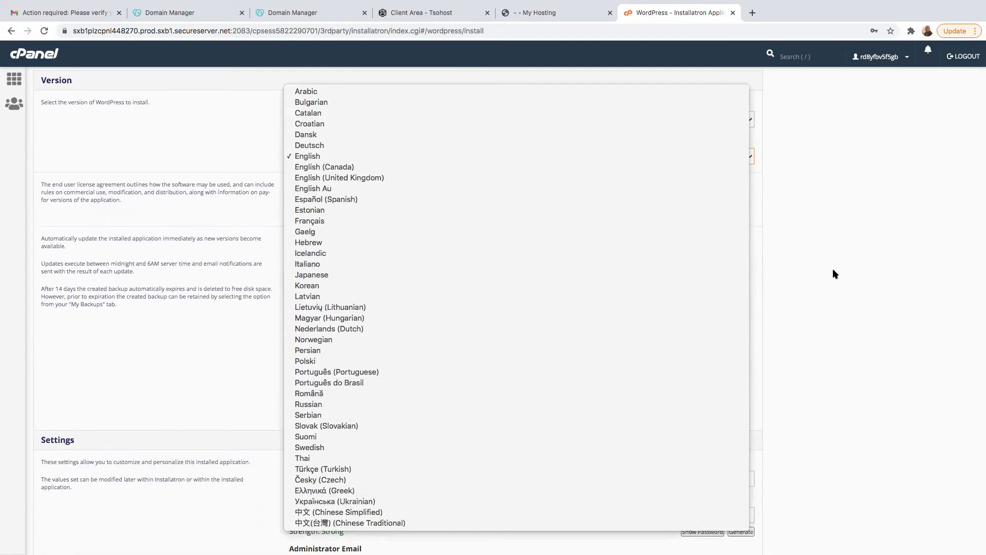
{"action": "left_click", "coordinate": [832, 284]}
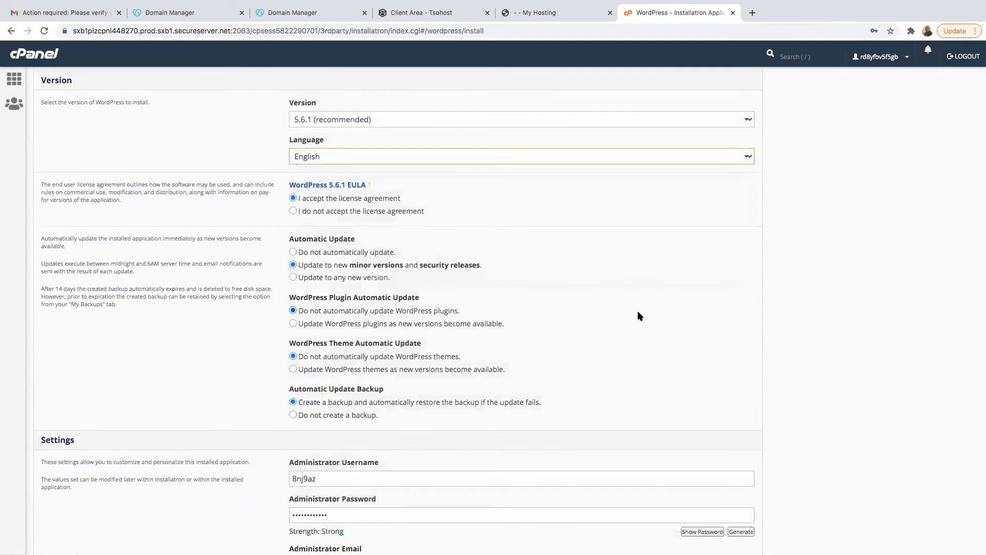
{"action": "scroll", "coordinate": [634, 315], "scroll_direction": "up", "scroll_amount": 5}
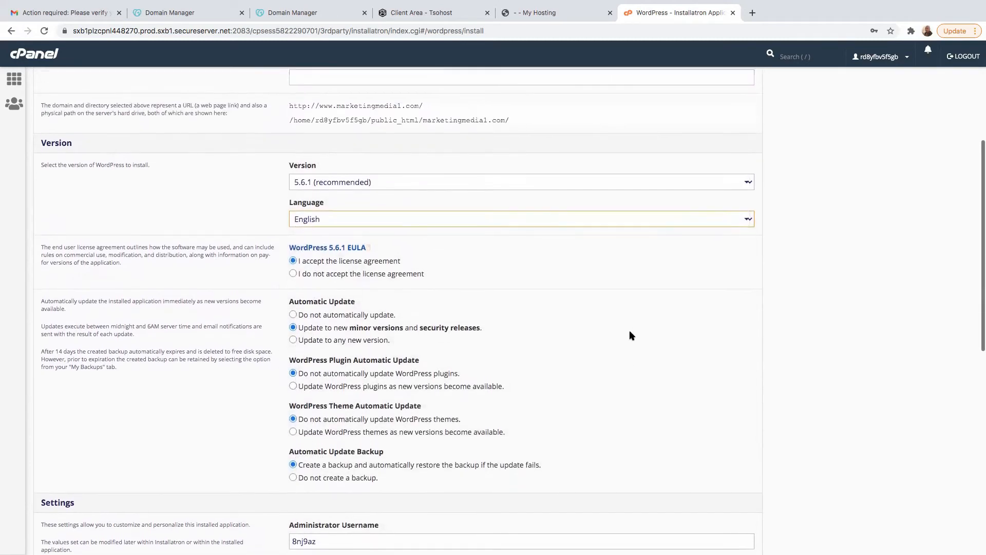
- Reveal the generated administrator password in the WordPress install settings and copy it
{"action": "scroll", "coordinate": [604, 336], "scroll_direction": "down", "scroll_amount": 8}
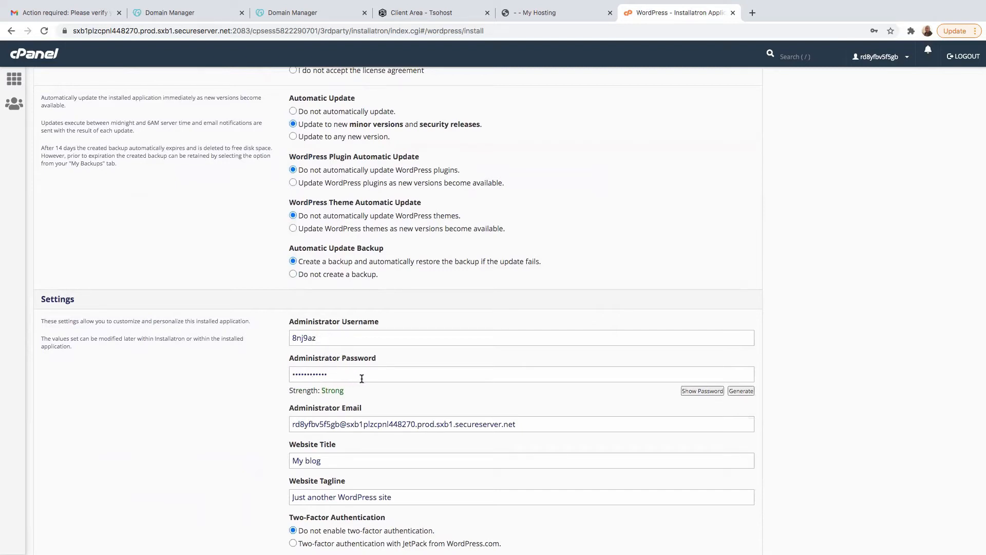
{"action": "left_click", "coordinate": [702, 391]}
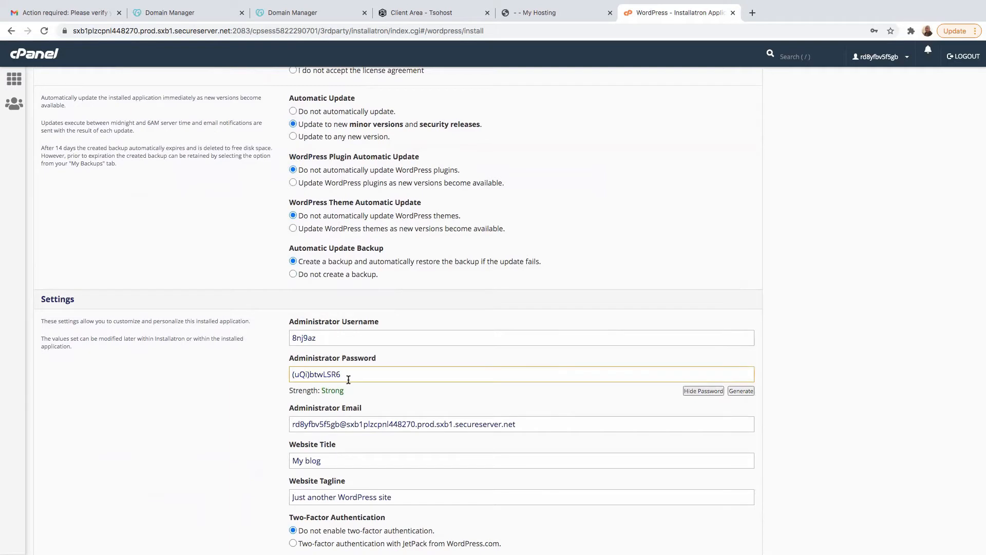
{"action": "left_click_drag", "start_coordinate": [345, 378], "coordinate": [276, 373]}
{"action": "right_click", "coordinate": [320, 378]}
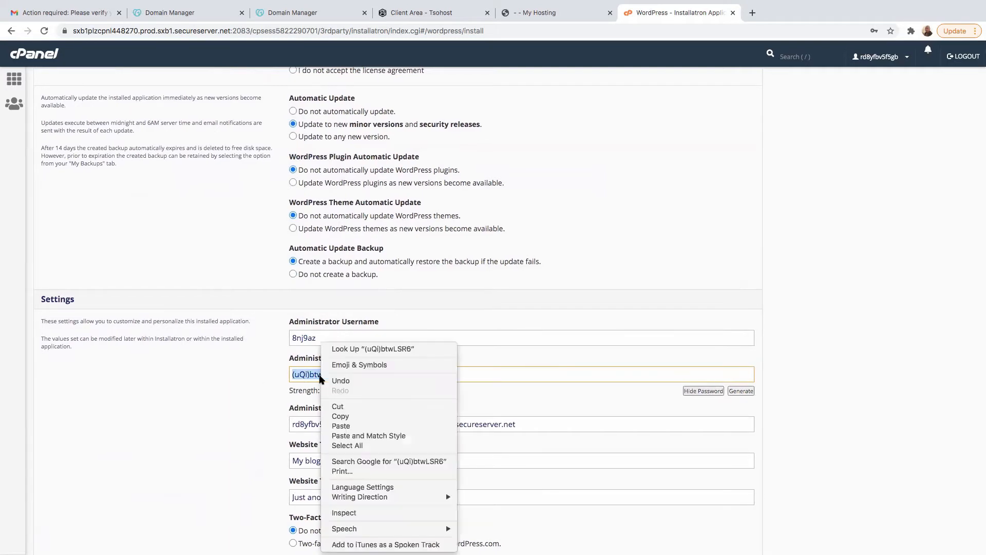
{"action": "left_click", "coordinate": [340, 416]}
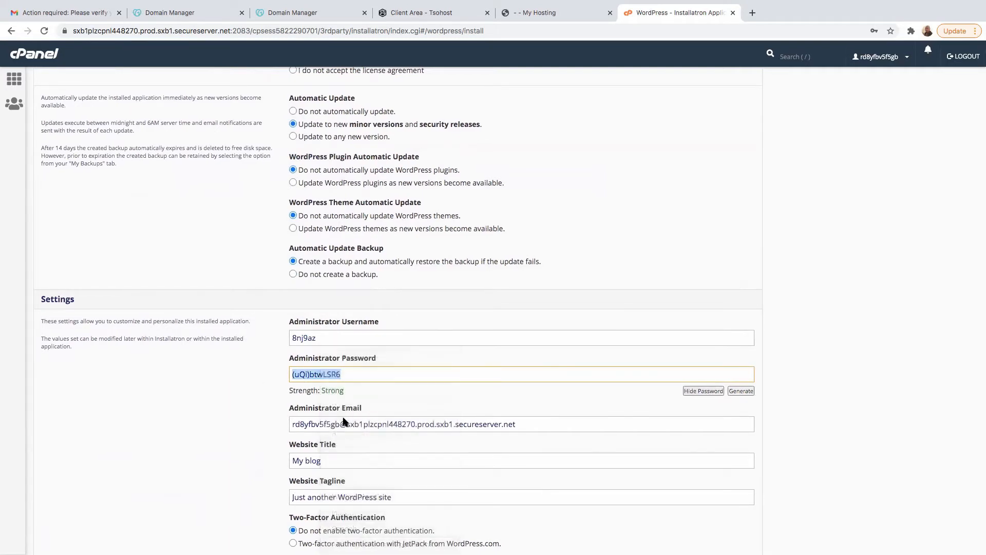
{"action": "left_click", "coordinate": [400, 392]}
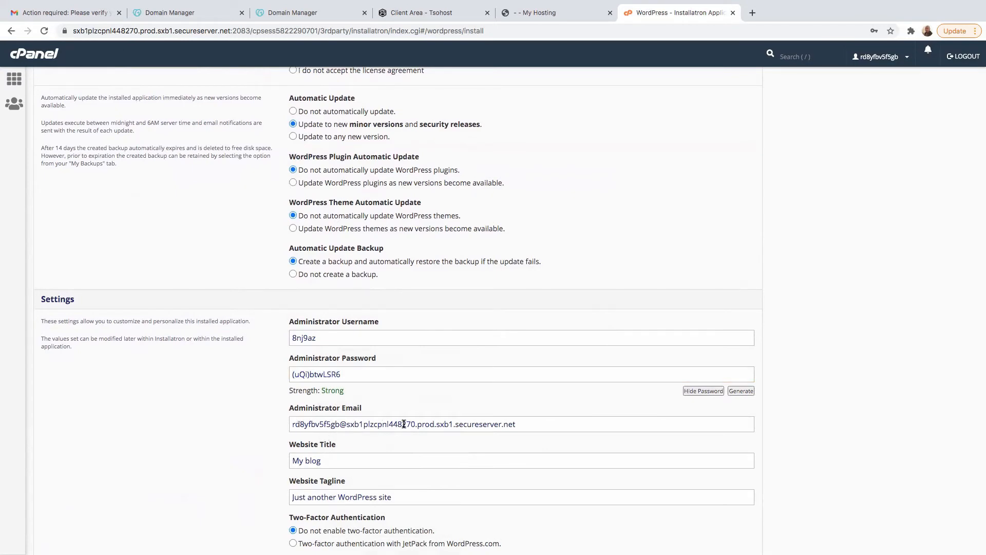
- Replace the administrator email in the WordPress install settings with the saved contact email address
{"action": "left_click_drag", "start_coordinate": [515, 424], "coordinate": [232, 424]}
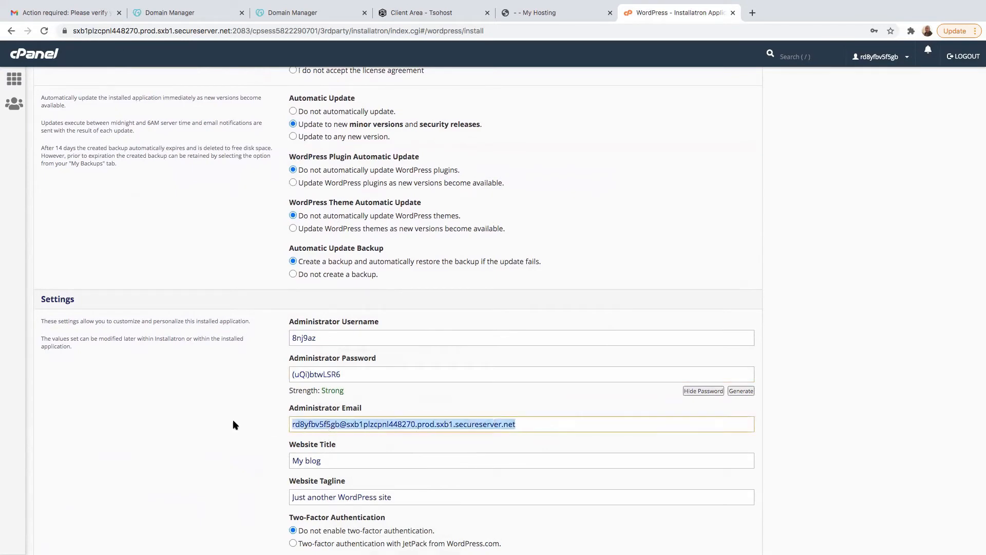
{"action": "key", "text": "BackSpace"}
{"action": "type", "text": "c"}
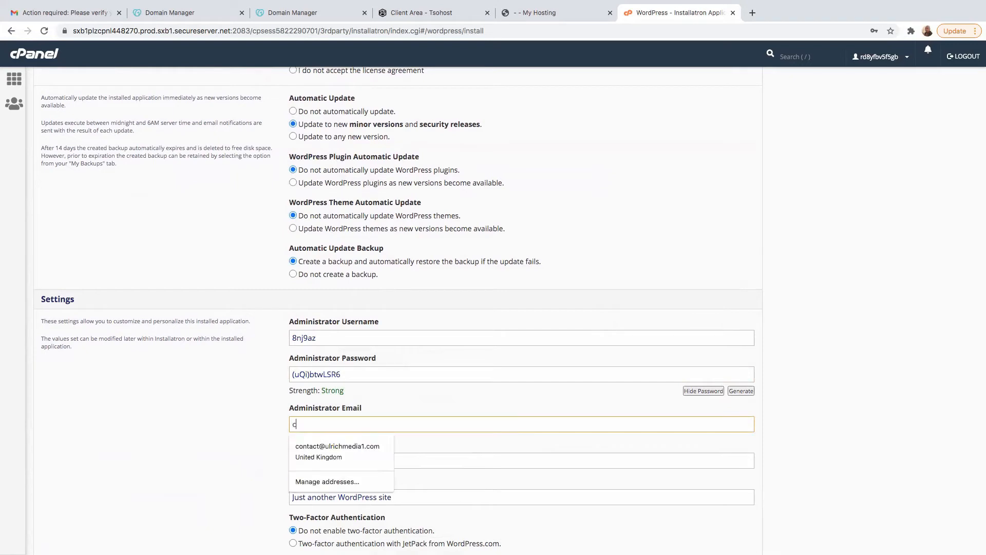
{"action": "left_click", "coordinate": [359, 446]}
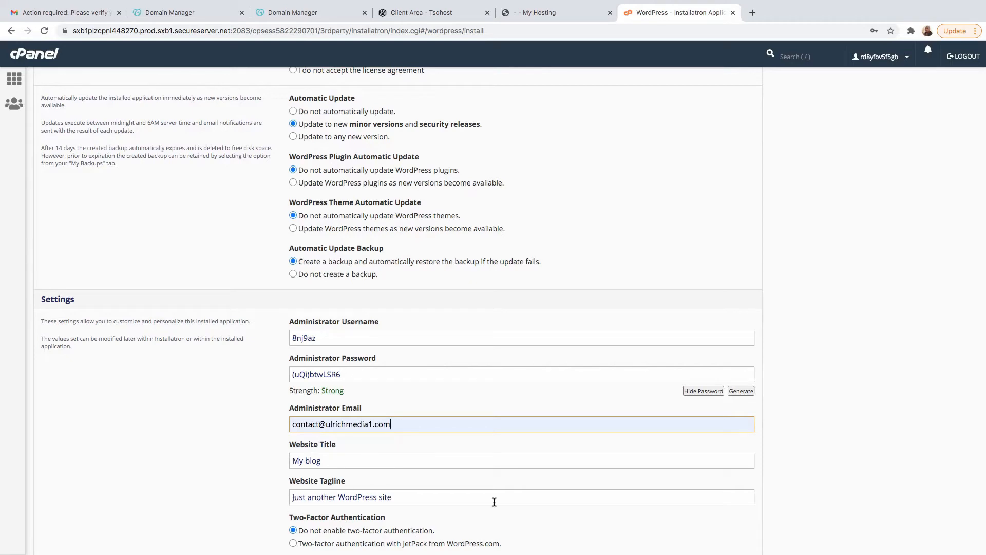
- Install WordPress with the remaining settings left at their defaults and look over the list of installed applications
{"action": "scroll", "coordinate": [403, 514], "scroll_direction": "down", "scroll_amount": 3}
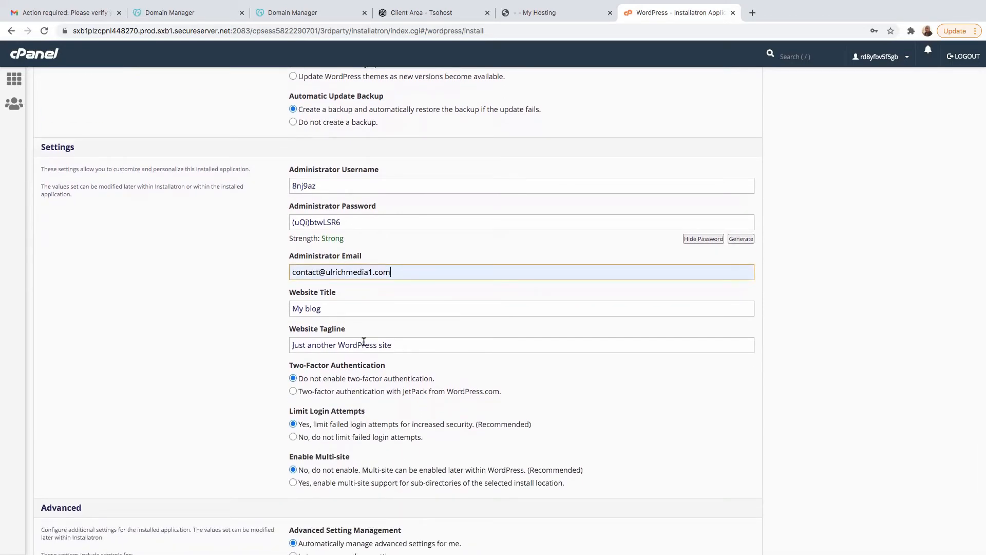
{"action": "scroll", "coordinate": [383, 353], "scroll_direction": "down", "scroll_amount": 2}
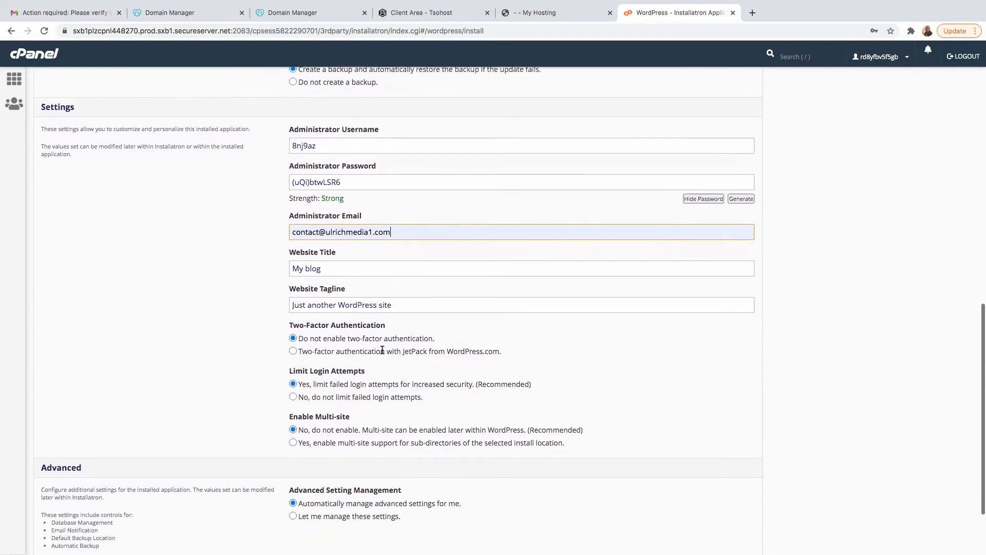
{"action": "scroll", "coordinate": [486, 386], "scroll_direction": "down", "scroll_amount": 1}
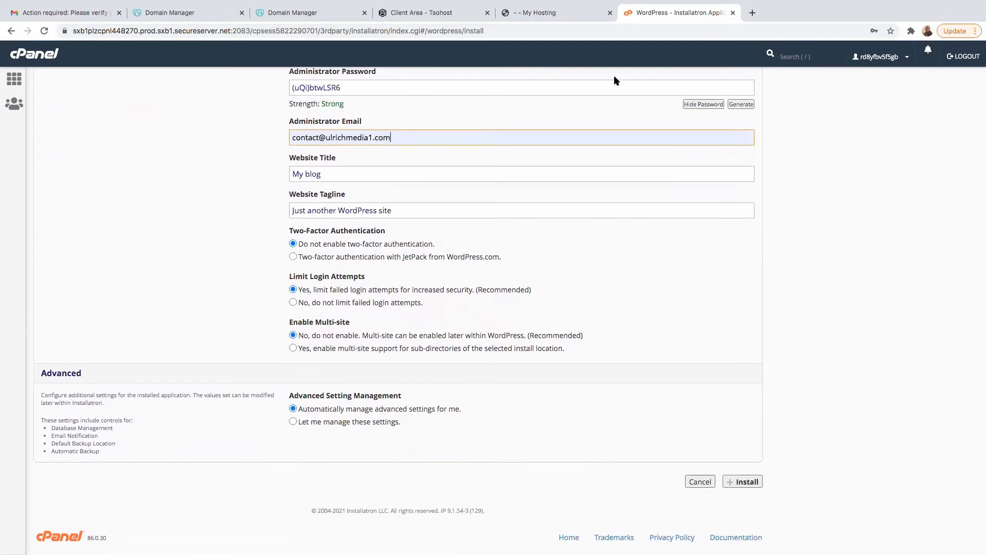
{"action": "left_click", "coordinate": [744, 482]}
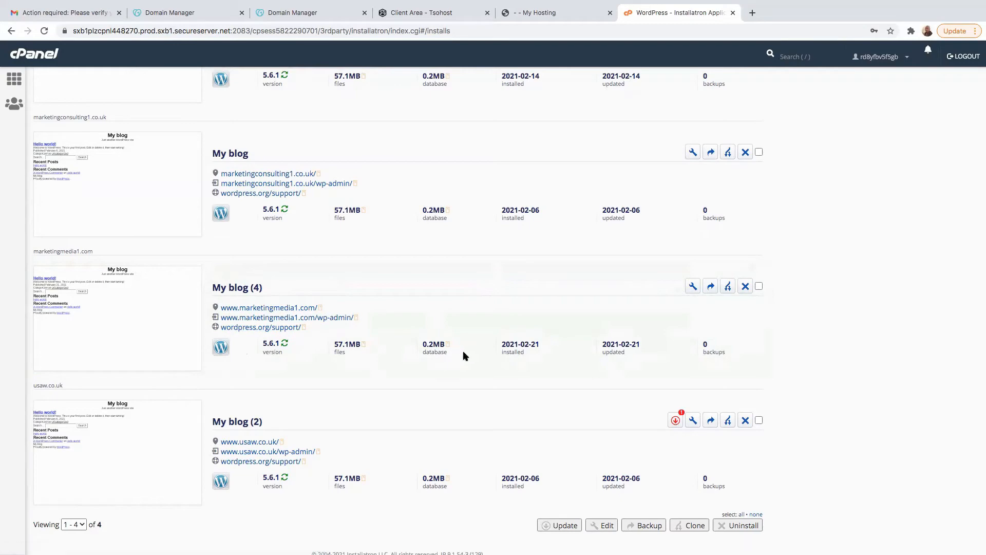
{"action": "scroll", "coordinate": [590, 377], "scroll_direction": "down", "scroll_amount": 2}
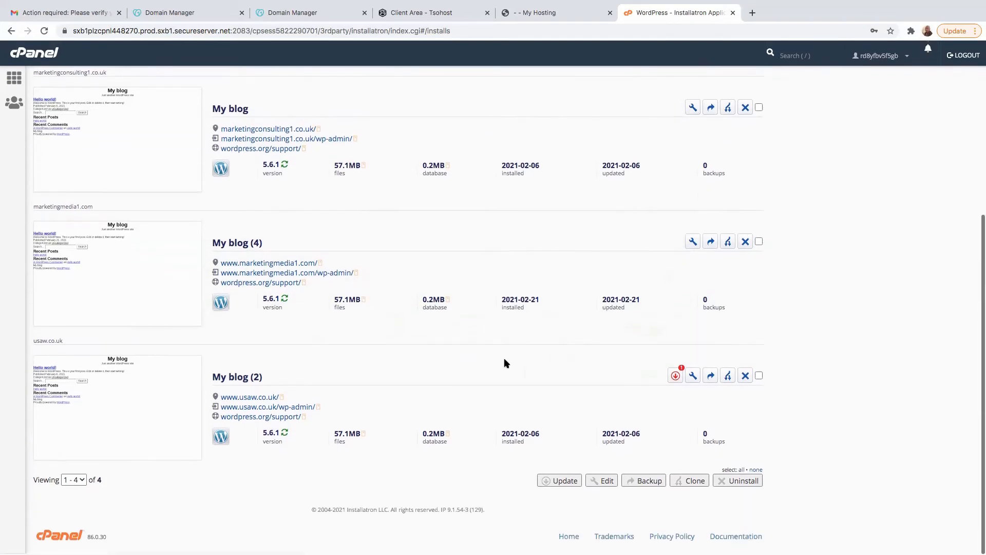
{"action": "scroll", "coordinate": [504, 355], "scroll_direction": "up", "scroll_amount": 5}
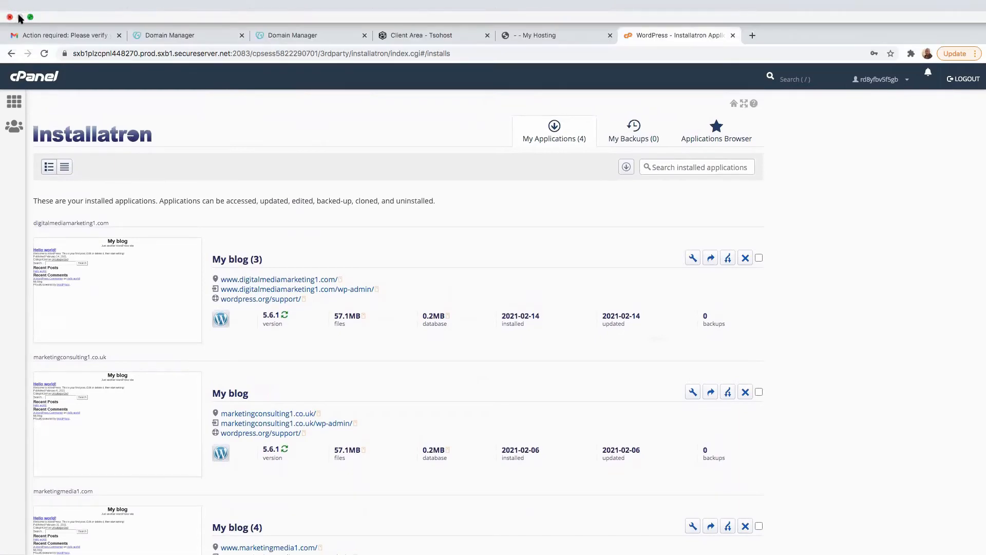
- Return to the My Hosting dashboard, reload it and open the WordPress admin of marketingmedia1.com
{"action": "left_click", "coordinate": [31, 18]}
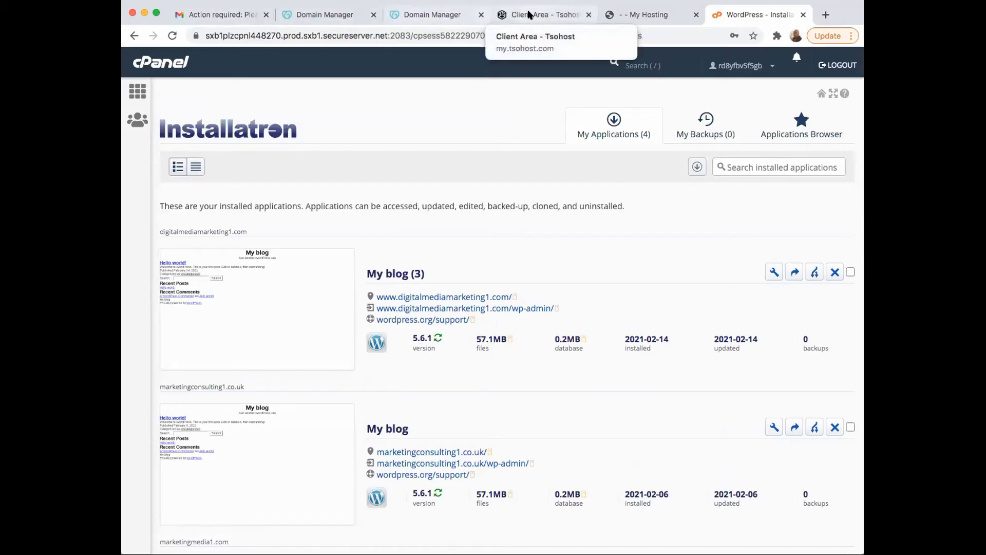
{"action": "left_click", "coordinate": [637, 14]}
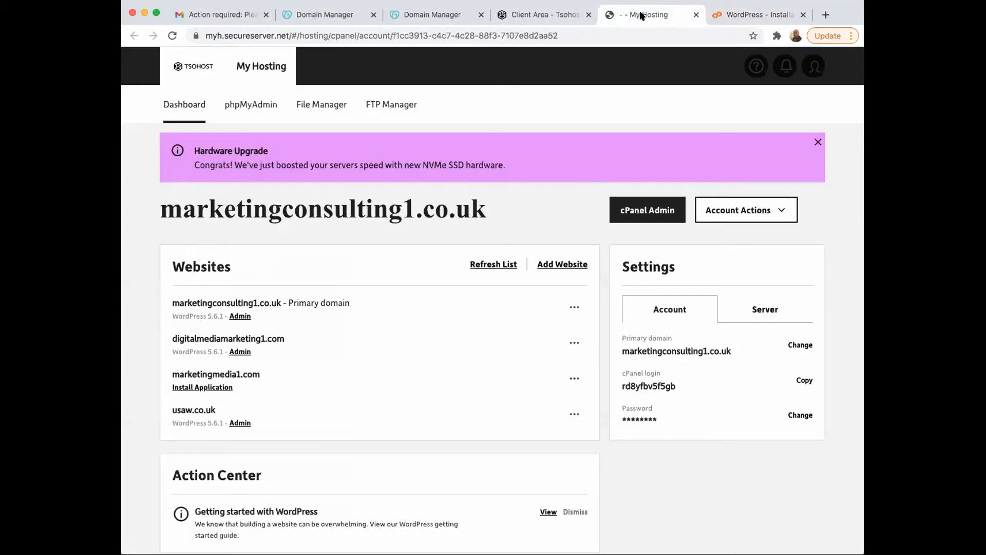
{"action": "left_click", "coordinate": [155, 12]}
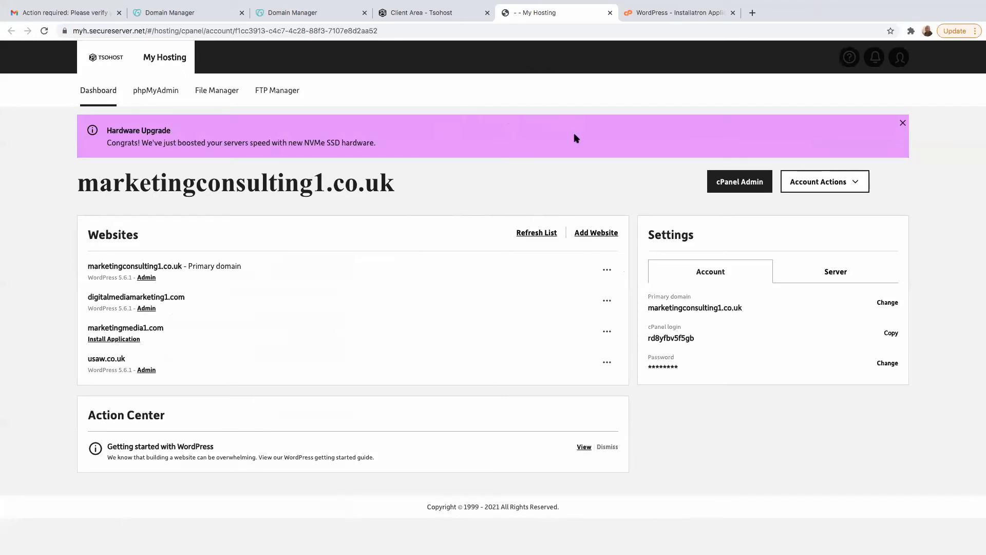
{"action": "right_click", "coordinate": [488, 184]}
{"action": "left_click", "coordinate": [513, 211]}
{"action": "left_click", "coordinate": [145, 339]}
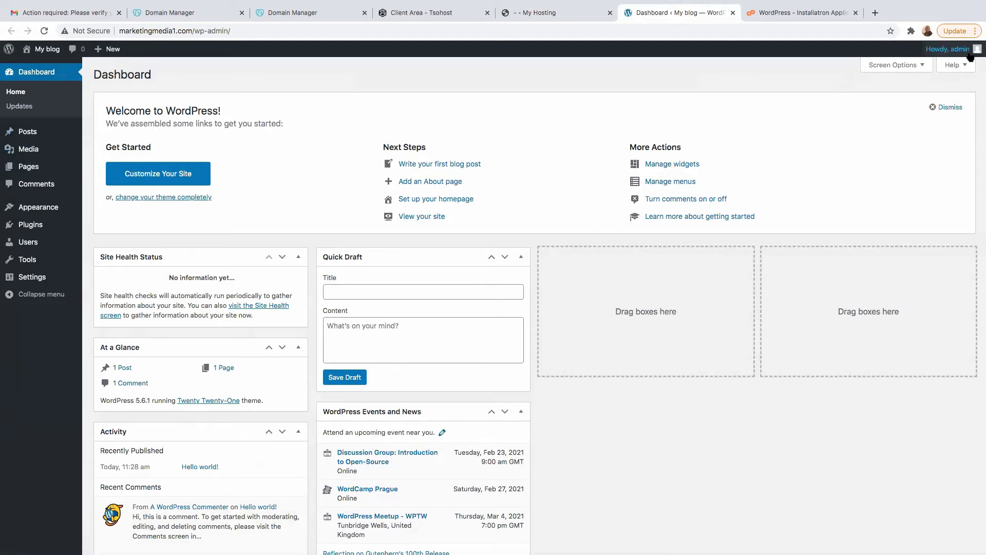
- Open the admin user's profile for editing and fill in the first and last name from the saved autofill entry
{"action": "mouse_move", "coordinate": [970, 55]}
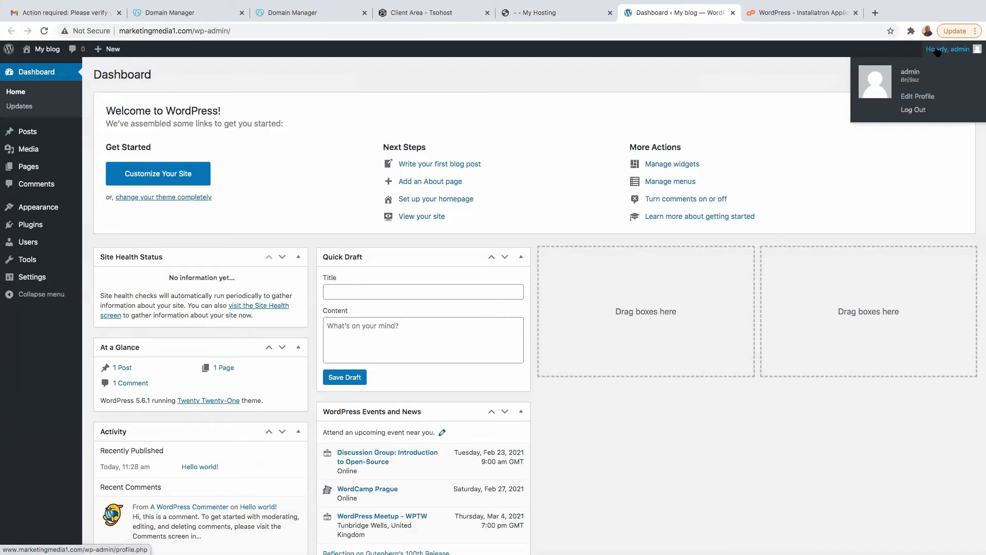
{"action": "left_click", "coordinate": [917, 99]}
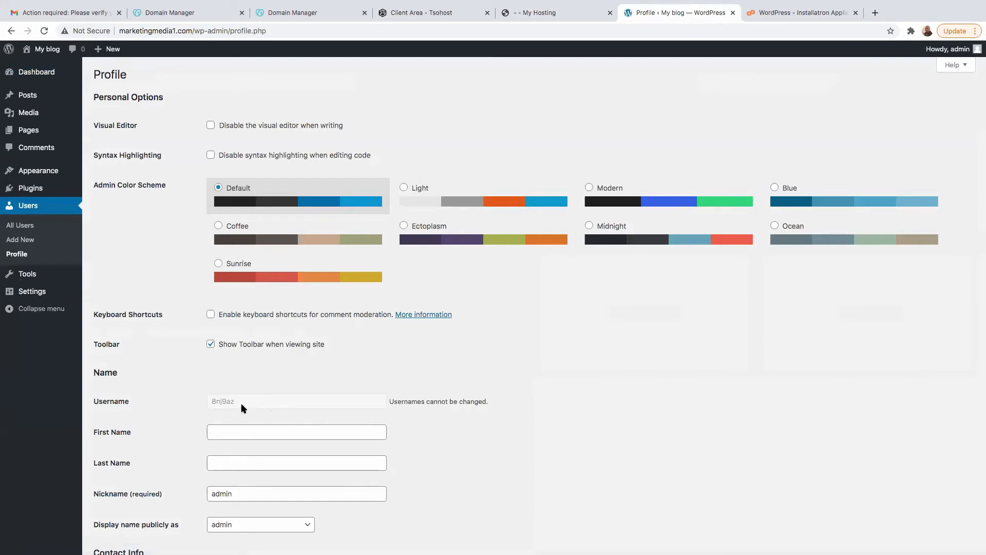
{"action": "left_click", "coordinate": [224, 432]}
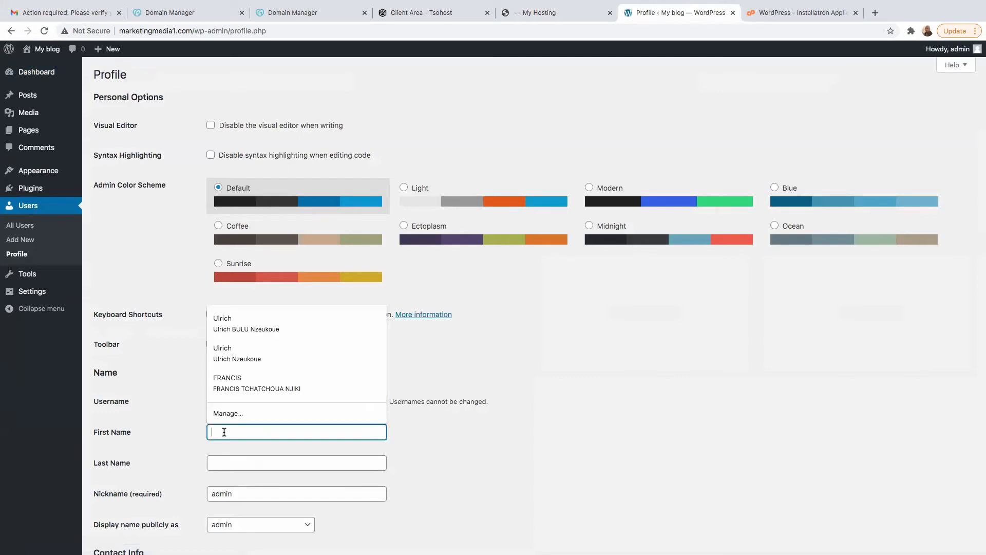
{"action": "left_click", "coordinate": [232, 319]}
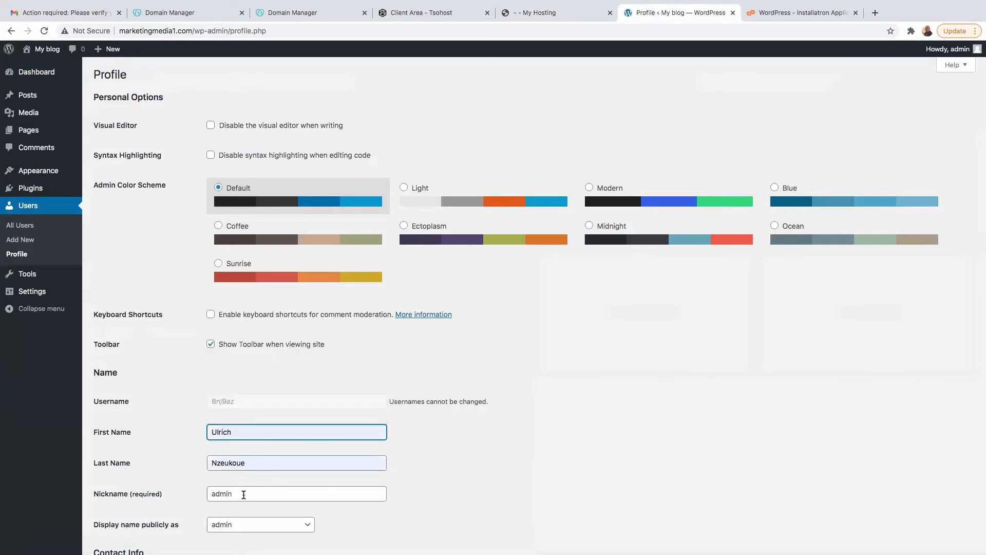
- Replace the nickname with the user's first name and choose the first name as the publicly displayed name
{"action": "left_click_drag", "start_coordinate": [241, 493], "coordinate": [174, 493]}
{"action": "key", "text": "BackSpace"}
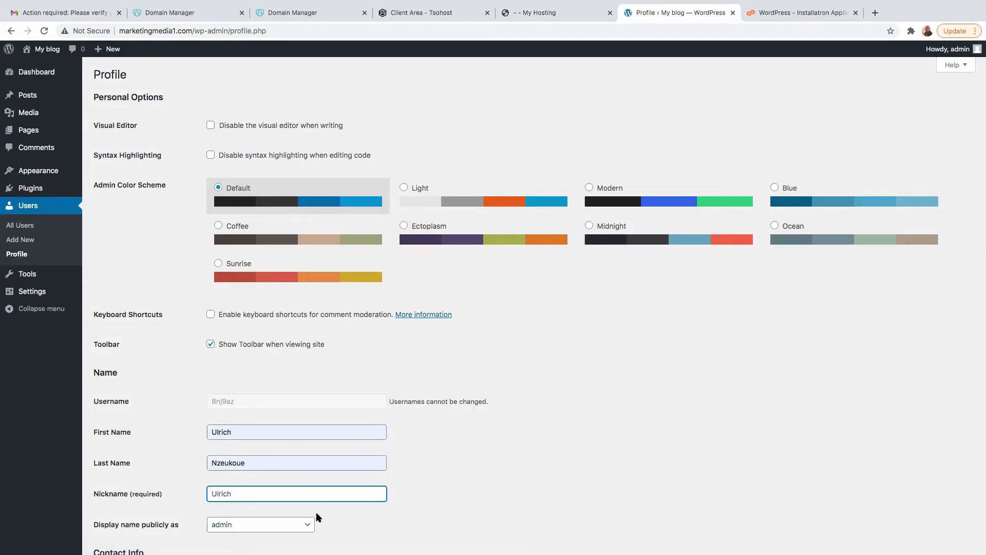
{"action": "left_click", "coordinate": [433, 489]}
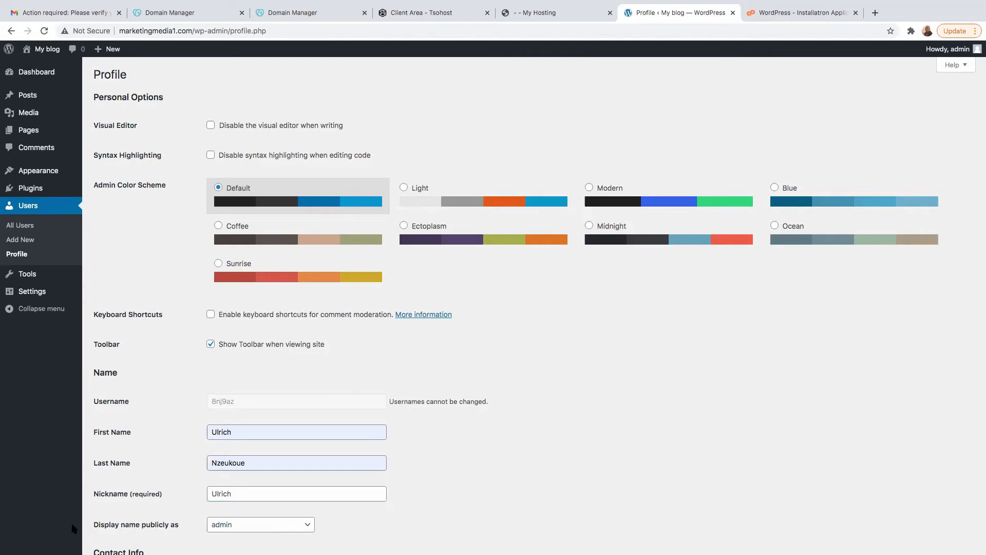
{"action": "left_click", "coordinate": [293, 528]}
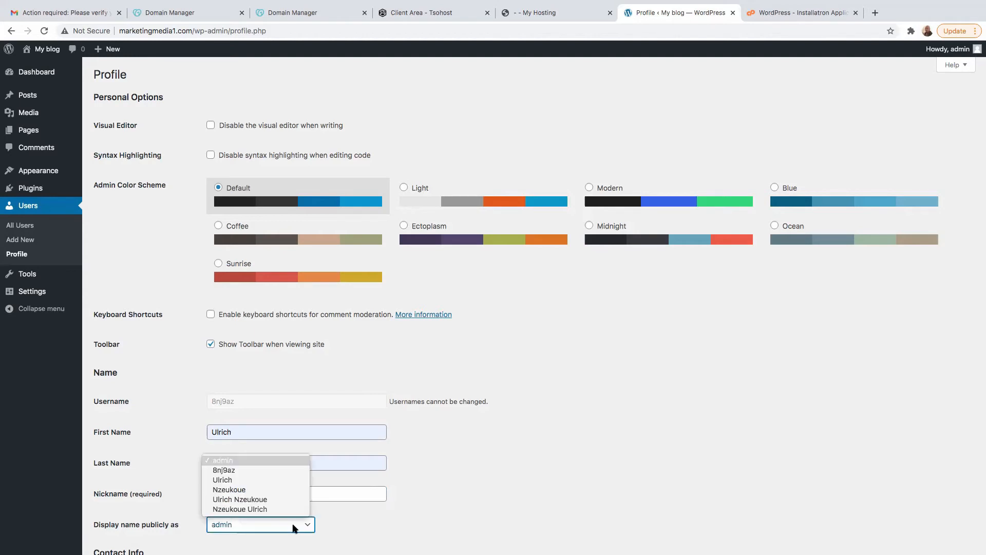
{"action": "left_click", "coordinate": [237, 482]}
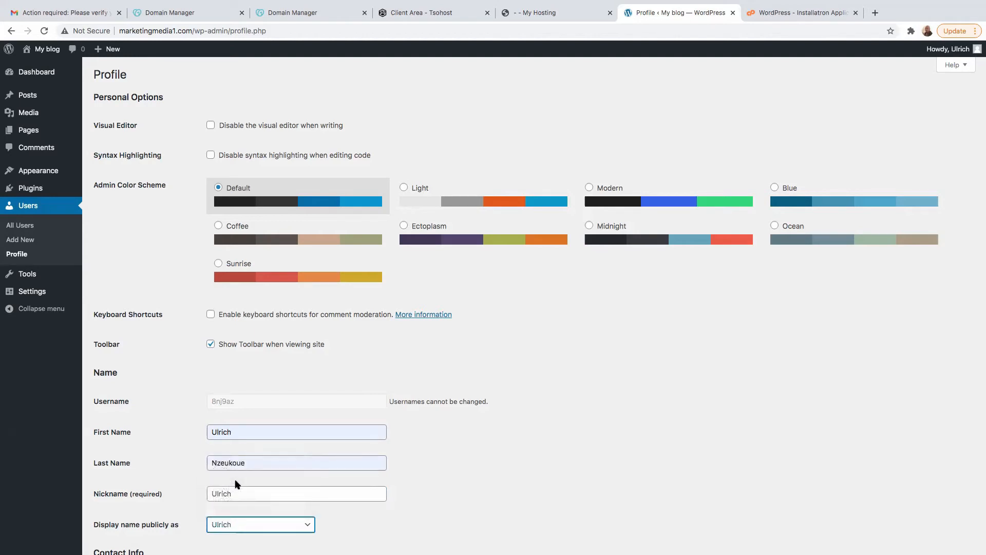
- Replace the profile's contact email with the saved business contact email address
{"action": "scroll", "coordinate": [260, 509], "scroll_direction": "down", "scroll_amount": 5}
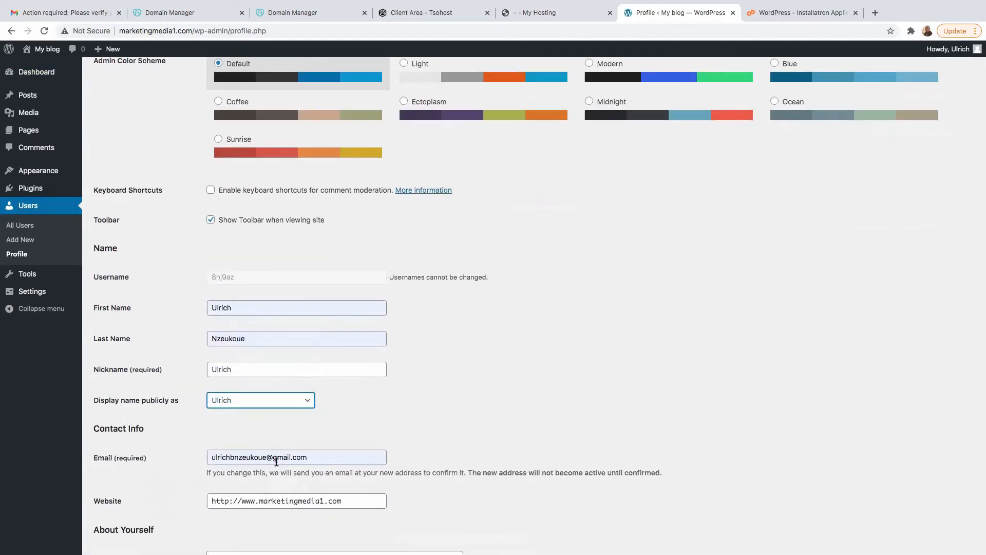
{"action": "left_click_drag", "start_coordinate": [309, 459], "coordinate": [6, 443]}
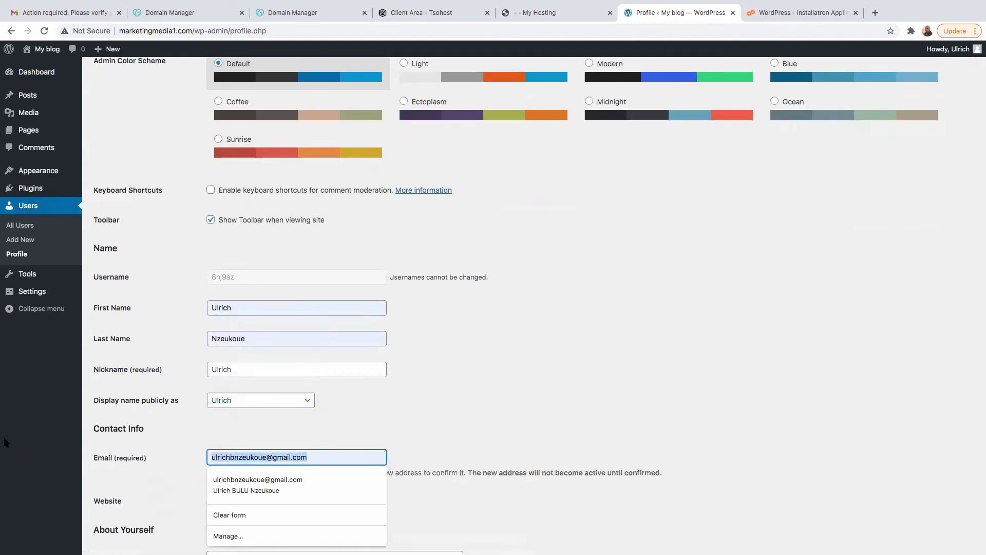
{"action": "key", "text": "BackSpace"}
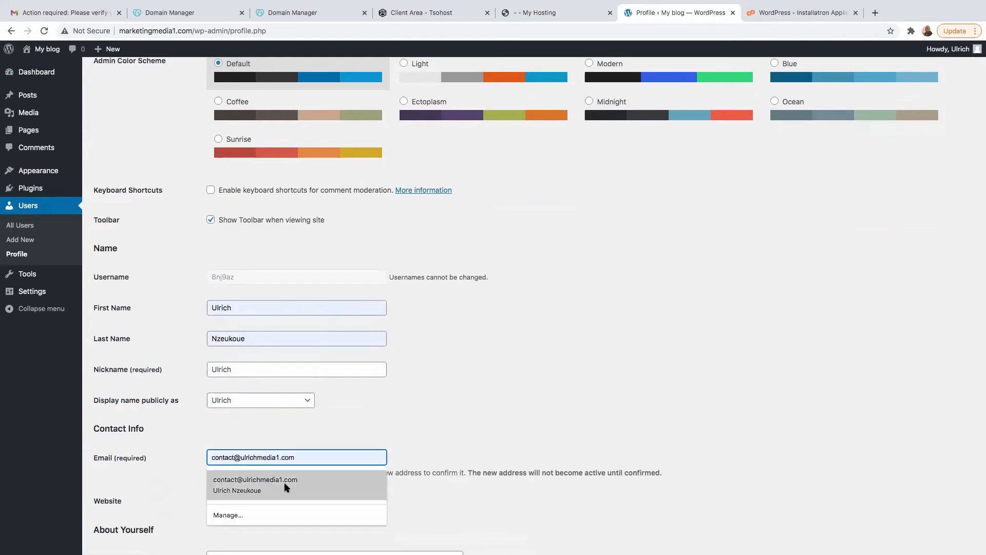
{"action": "left_click", "coordinate": [269, 480]}
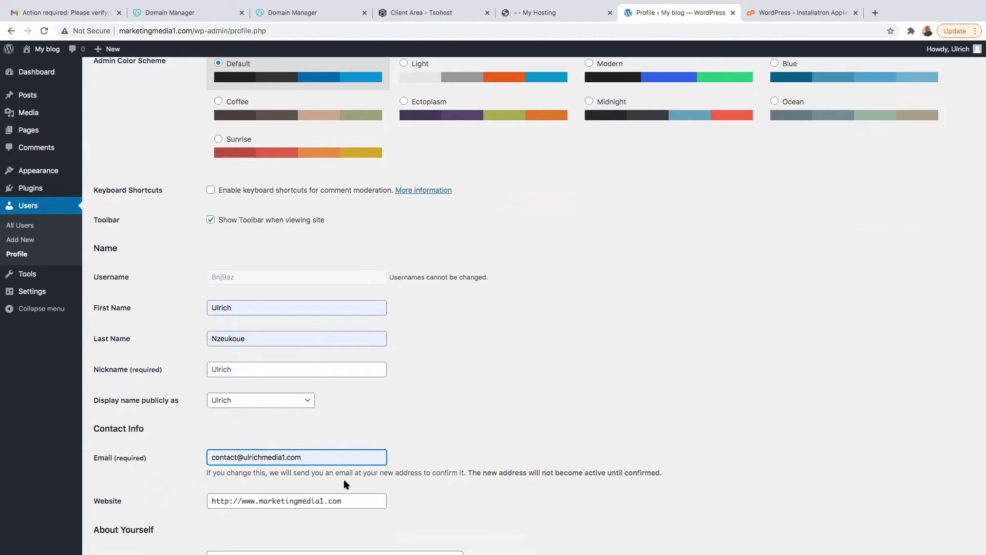
{"action": "scroll", "coordinate": [344, 480], "scroll_direction": "down", "scroll_amount": 3}
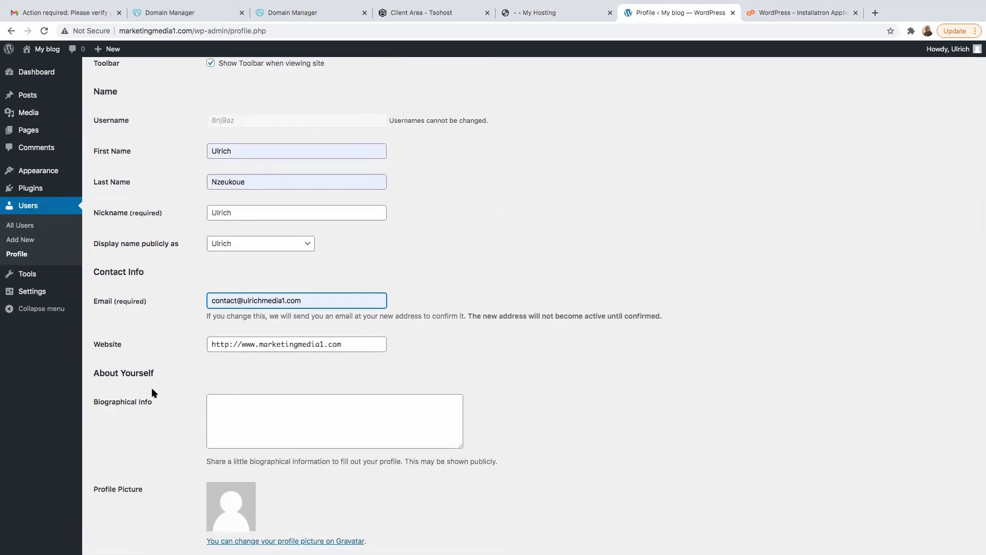
- Look over the biography and profile picture sections, open the Gravatar site for changing the picture, and return to the profile
{"action": "left_click", "coordinate": [239, 411]}
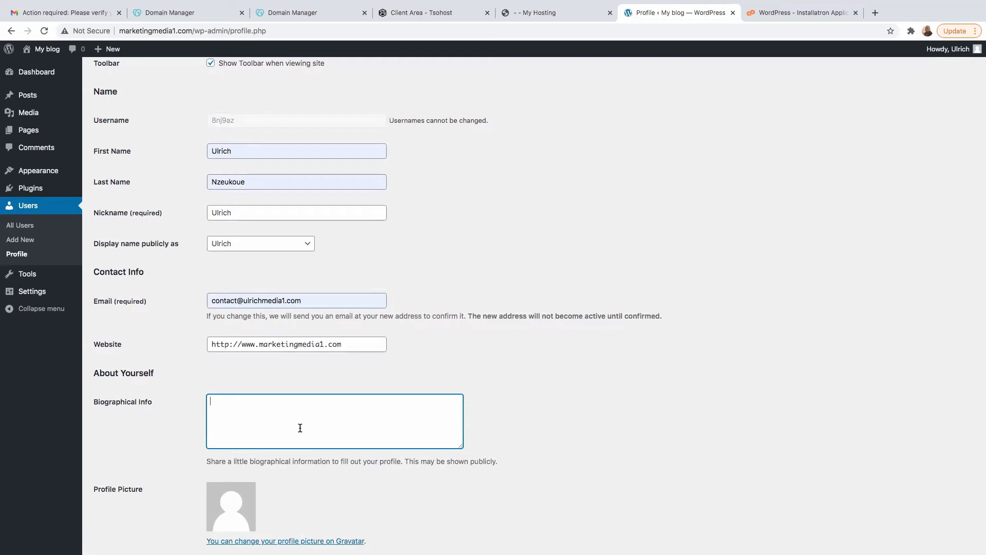
{"action": "scroll", "coordinate": [100, 498], "scroll_direction": "up", "scroll_amount": 1}
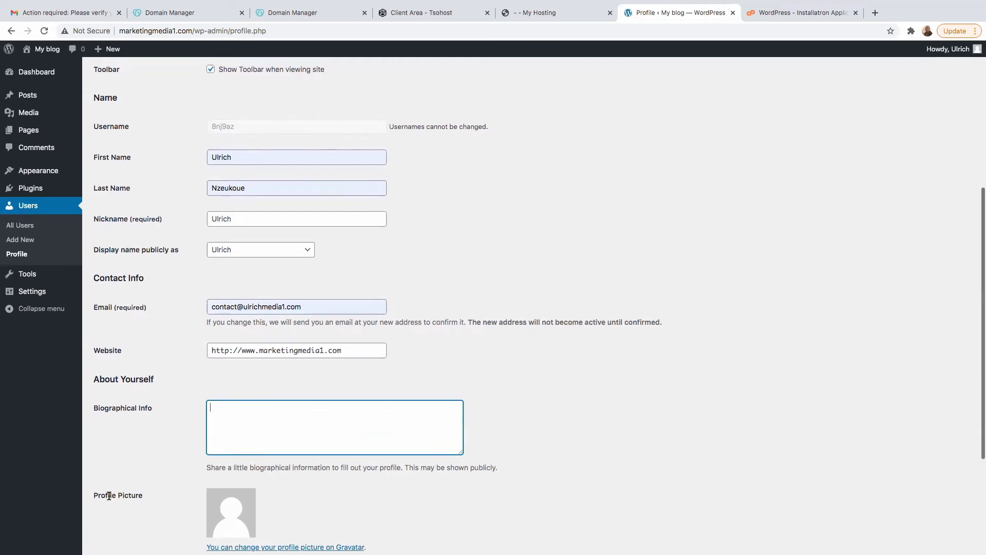
{"action": "scroll", "coordinate": [118, 492], "scroll_direction": "down", "scroll_amount": 4}
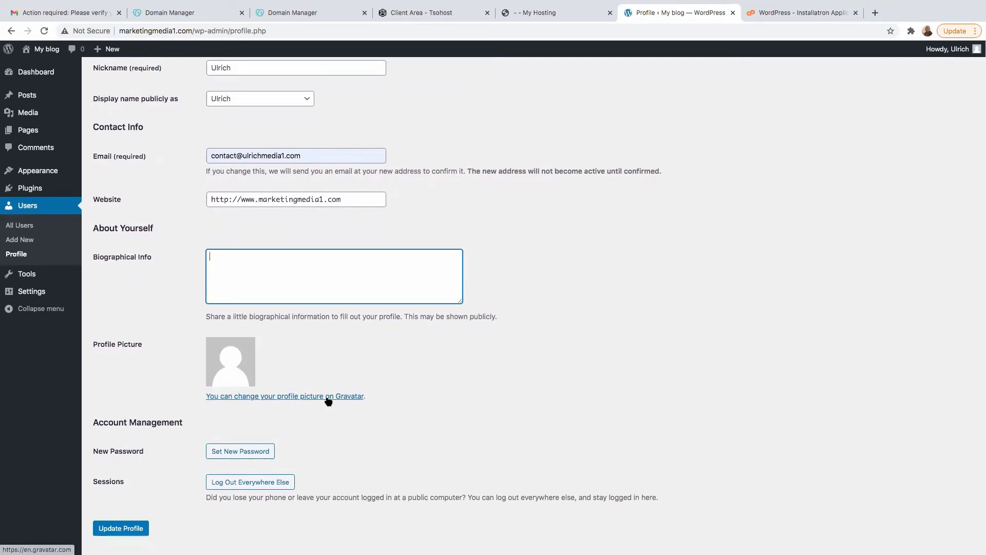
{"action": "left_click", "coordinate": [305, 398]}
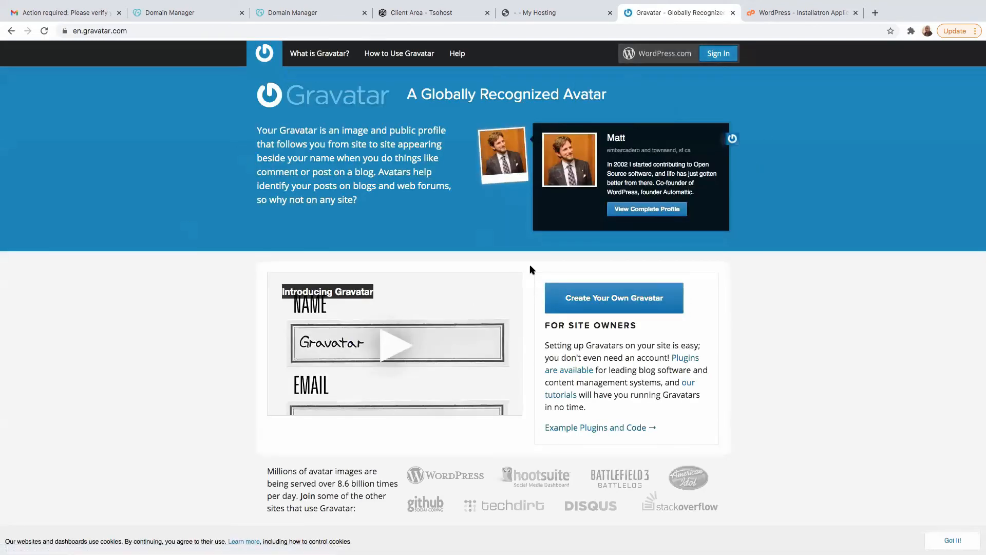
{"action": "left_click", "coordinate": [12, 32]}
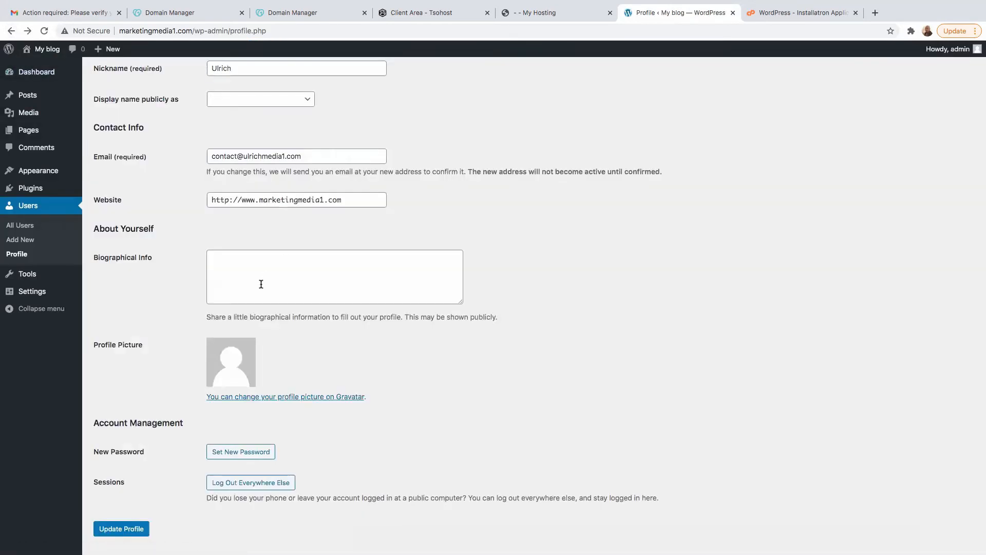
- Generate a new password for the admin account and replace the suggested one with the chosen account password
{"action": "scroll", "coordinate": [383, 432], "scroll_direction": "down", "scroll_amount": 1}
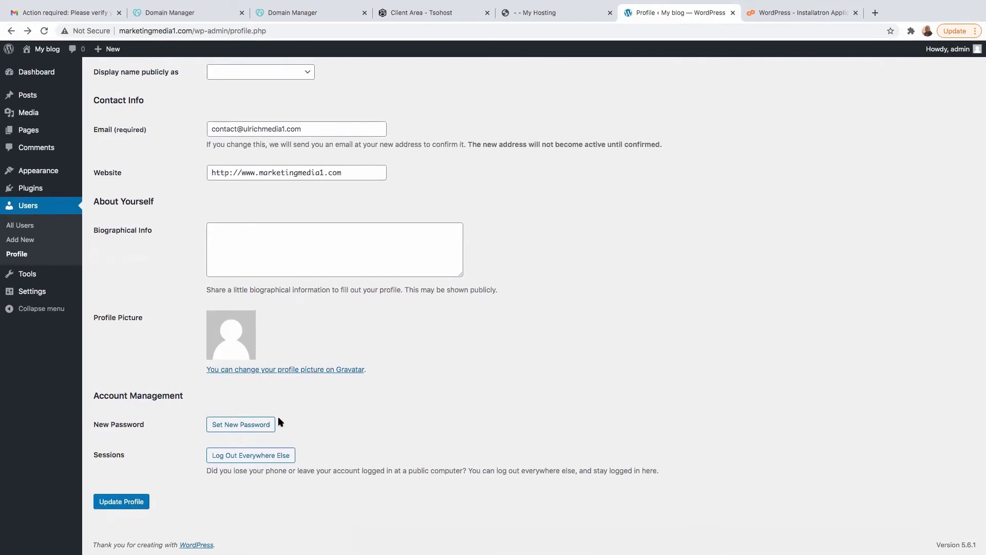
{"action": "left_click", "coordinate": [232, 426]}
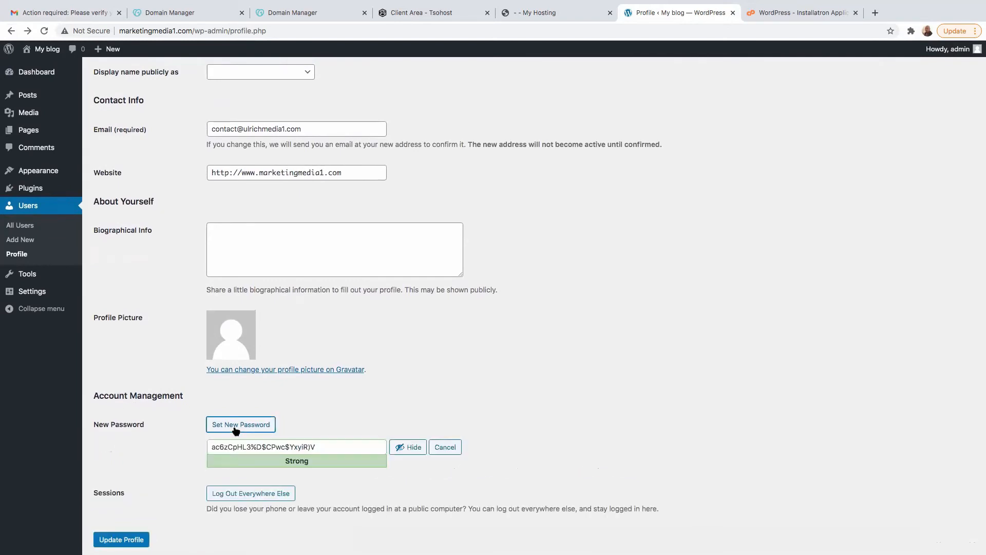
{"action": "left_click_drag", "start_coordinate": [337, 448], "coordinate": [172, 449]}
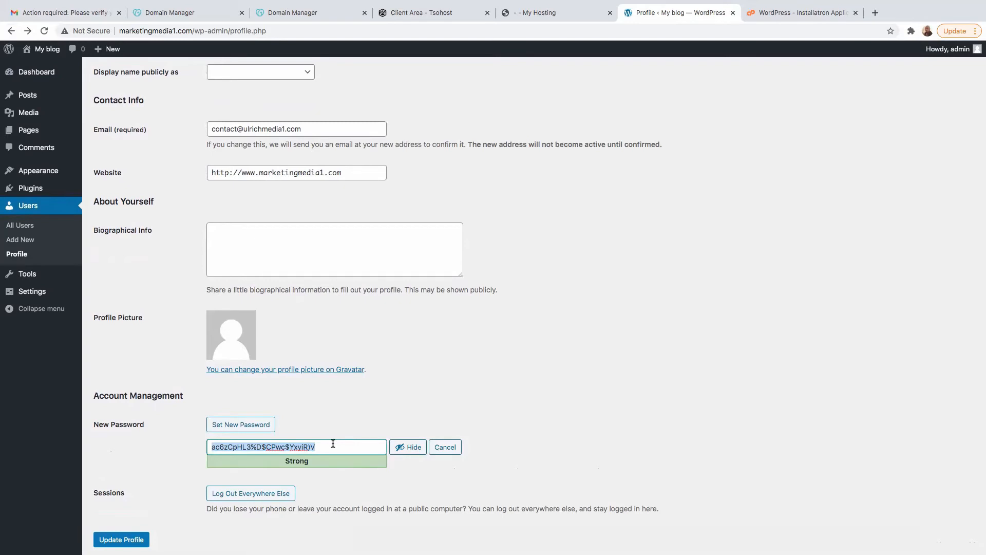
{"action": "key", "text": "BackSpace"}
{"action": "type", "text": "••••••••••••"}
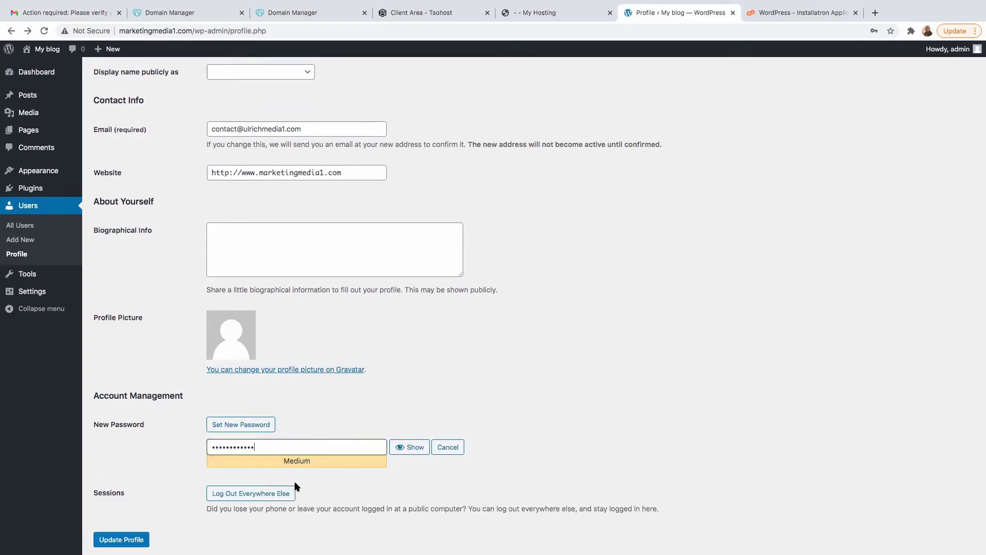
- Review the profile fields from the personal options to account management and save the updated profile
{"action": "scroll", "coordinate": [337, 483], "scroll_direction": "down", "scroll_amount": 1}
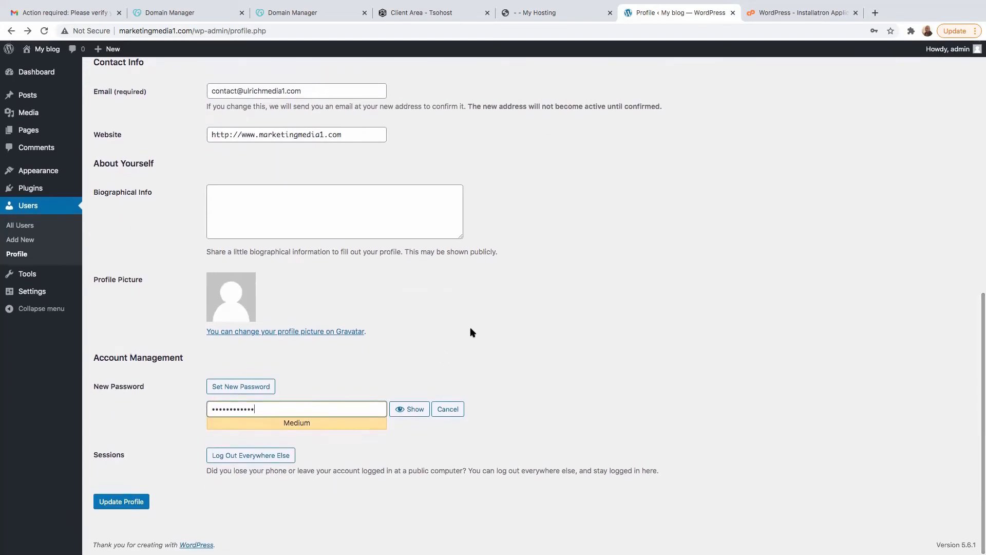
{"action": "scroll", "coordinate": [395, 337], "scroll_direction": "up", "scroll_amount": 5}
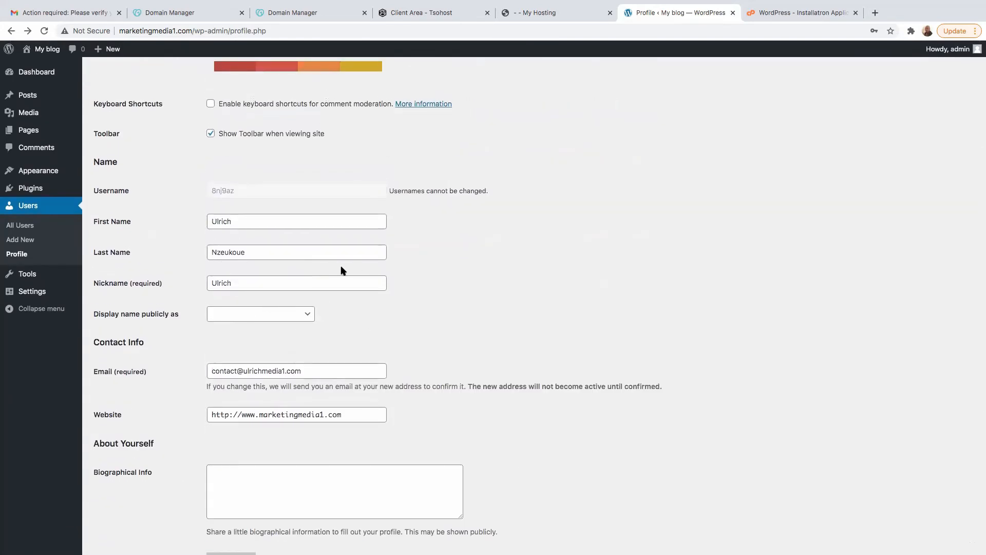
{"action": "scroll", "coordinate": [341, 269], "scroll_direction": "up", "scroll_amount": 4}
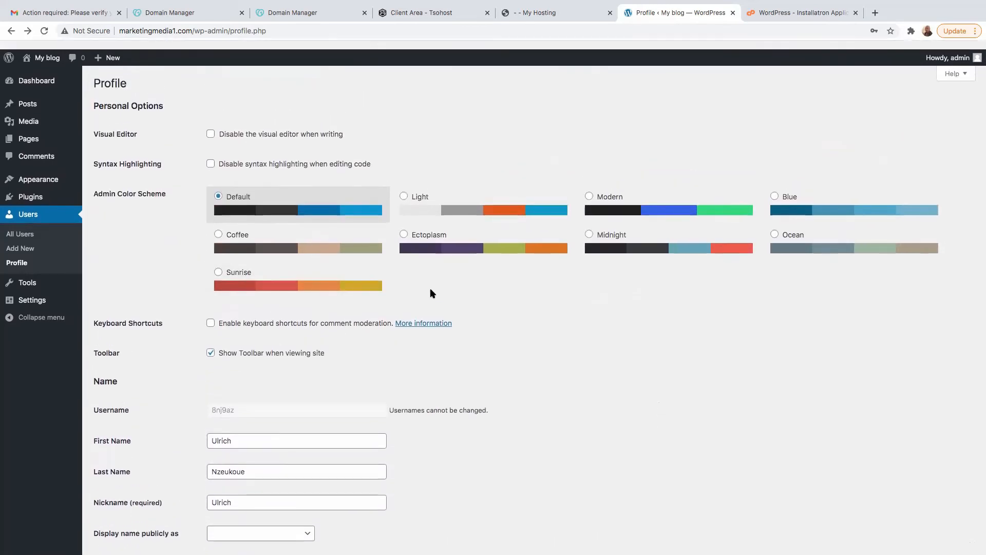
{"action": "scroll", "coordinate": [417, 244], "scroll_direction": "down", "scroll_amount": 10}
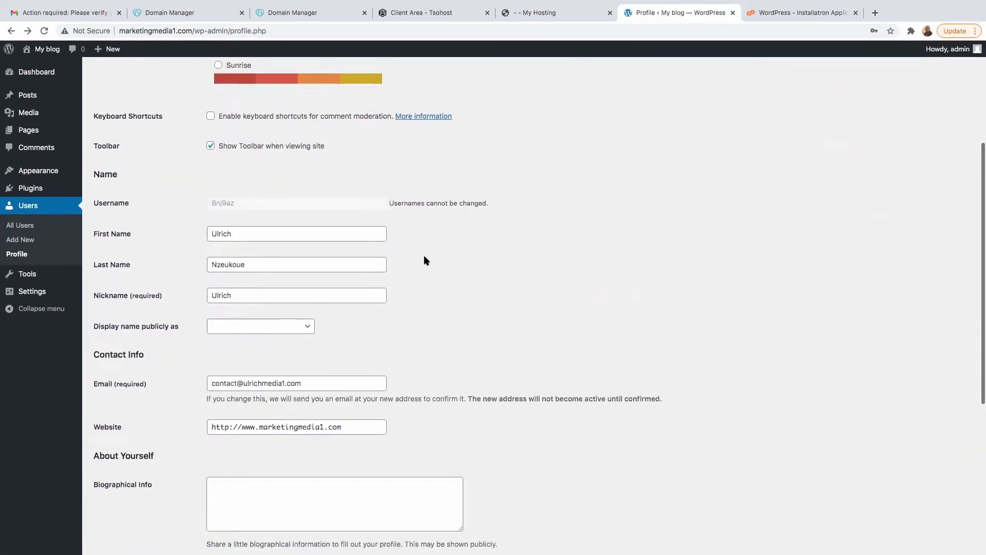
{"action": "left_click", "coordinate": [124, 503]}
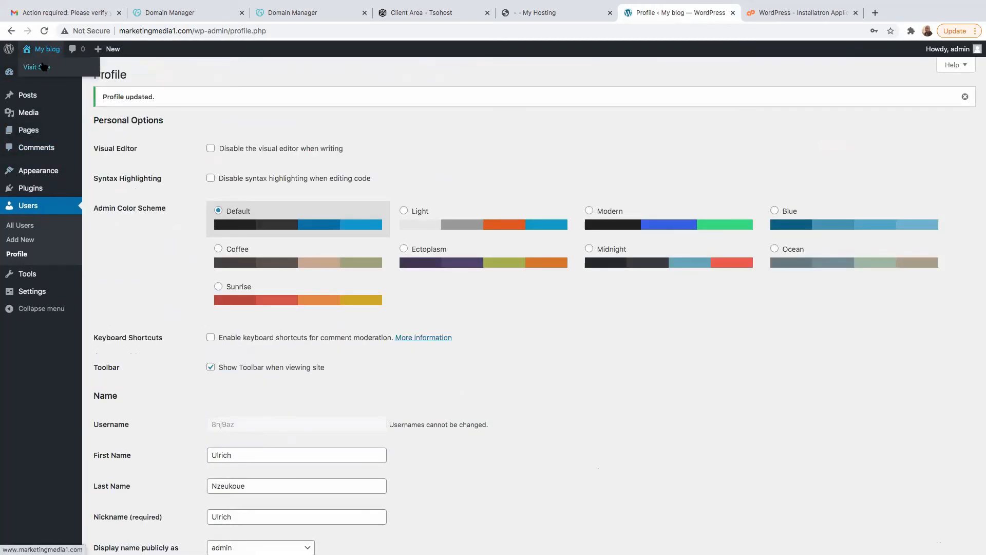
- View the live marketingmedia1.com site, look through its front page and return to the WordPress dashboard
{"action": "left_click", "coordinate": [41, 67]}
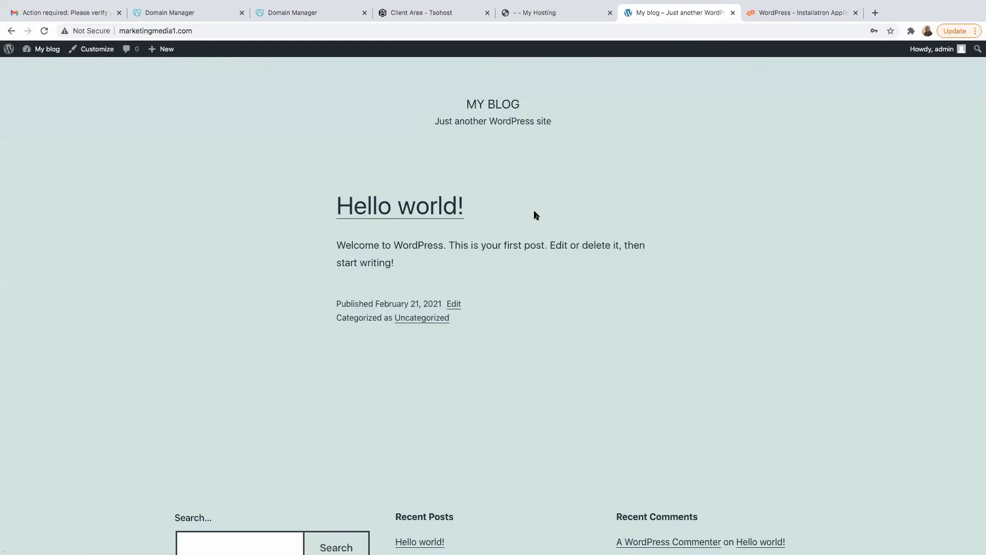
{"action": "scroll", "coordinate": [532, 213], "scroll_direction": "down", "scroll_amount": 5}
{"action": "scroll", "coordinate": [571, 215], "scroll_direction": "up", "scroll_amount": 5}
{"action": "mouse_move", "coordinate": [45, 50]}
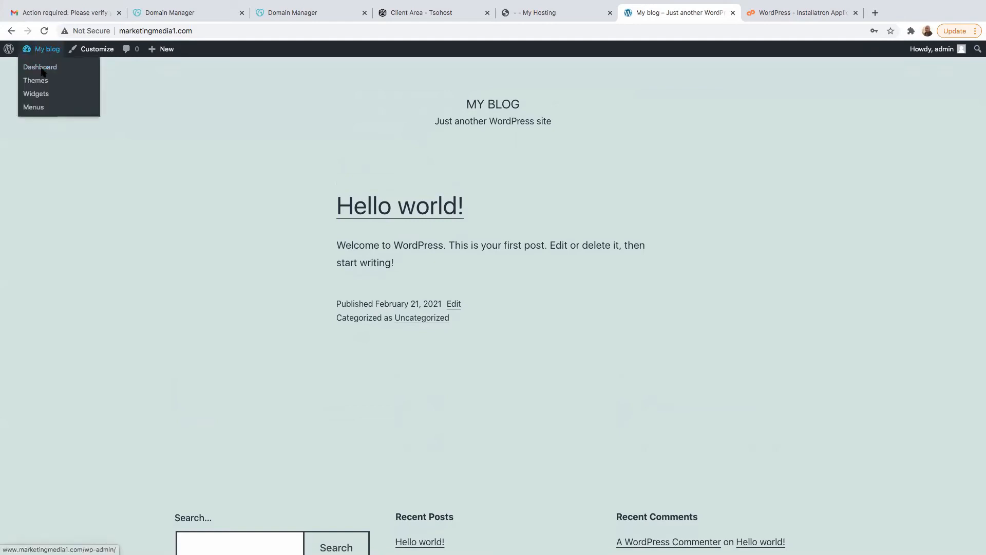
{"action": "left_click", "coordinate": [47, 69]}
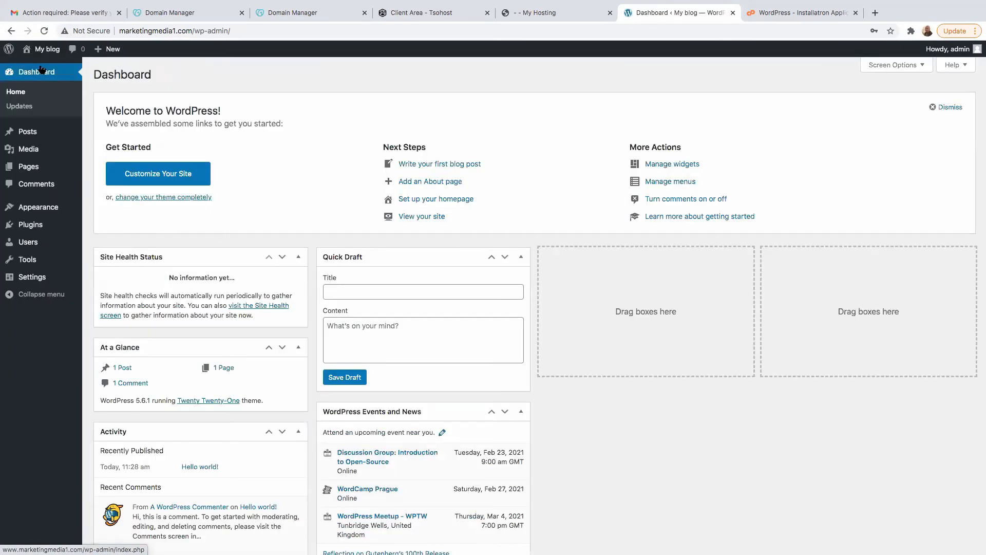
- Open the installed themes, start adding a new theme and browse the featured themes on offer
{"action": "mouse_move", "coordinate": [46, 208]}
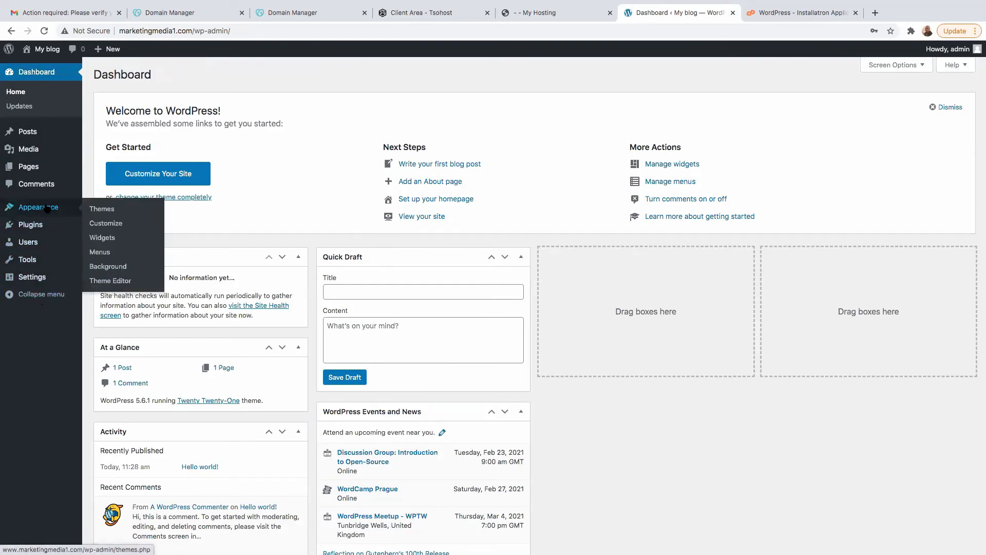
{"action": "left_click", "coordinate": [114, 213]}
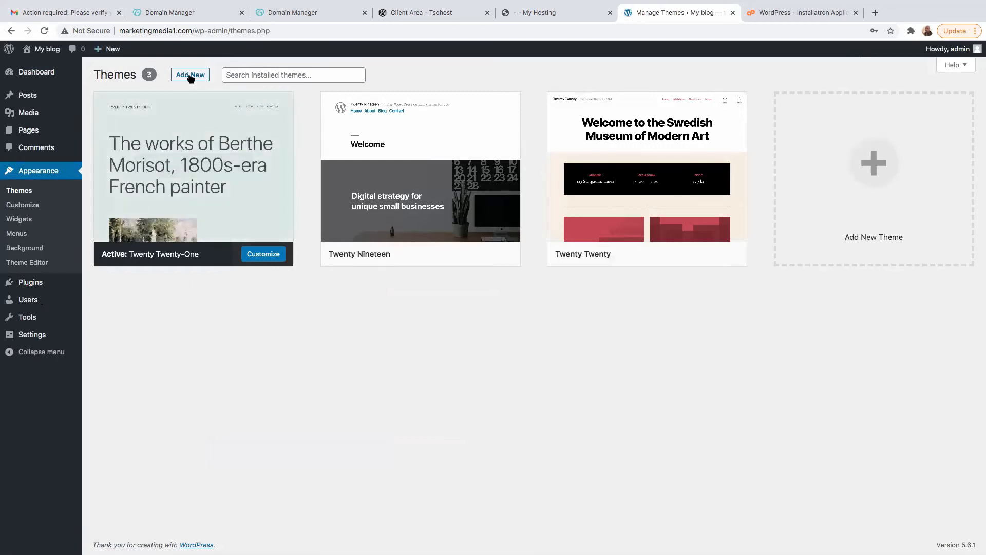
{"action": "scroll", "coordinate": [188, 79], "scroll_direction": "up", "scroll_amount": 5}
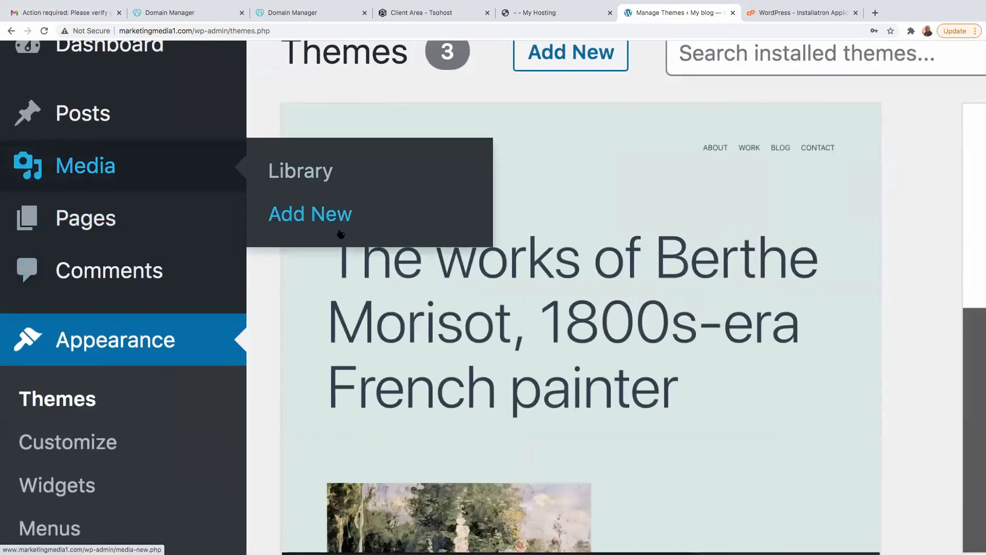
{"action": "scroll", "coordinate": [340, 234], "scroll_direction": "down", "scroll_amount": 5}
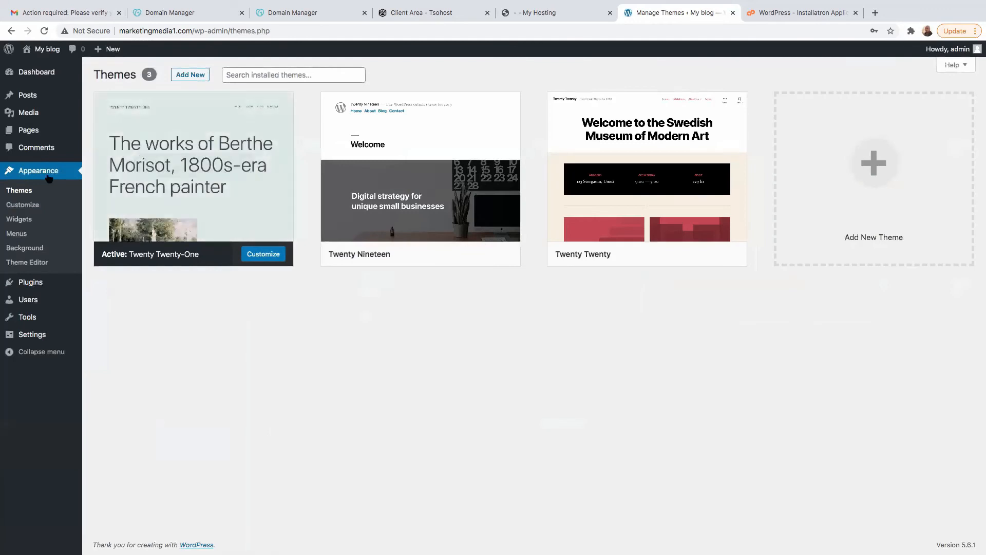
{"action": "left_click", "coordinate": [193, 75]}
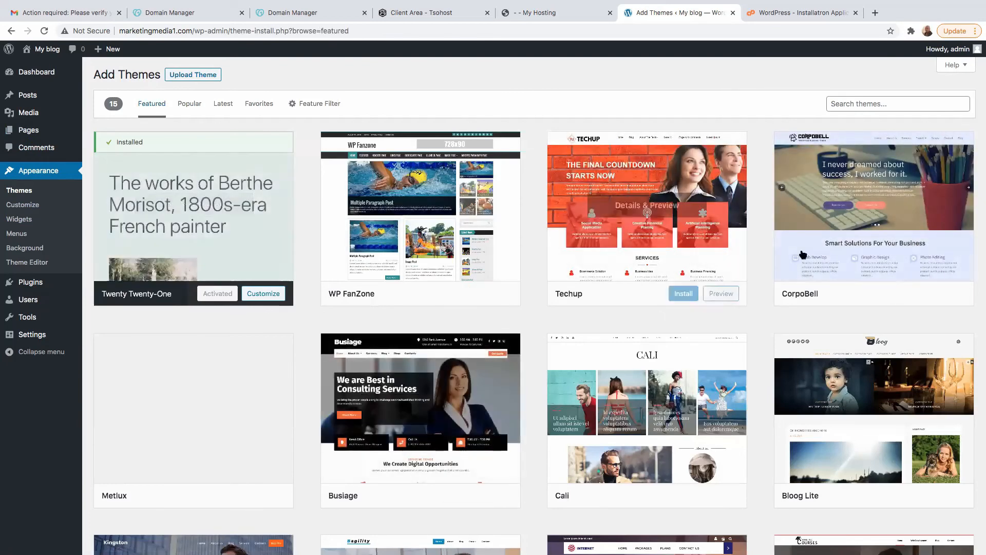
{"action": "scroll", "coordinate": [502, 303], "scroll_direction": "down", "scroll_amount": 8}
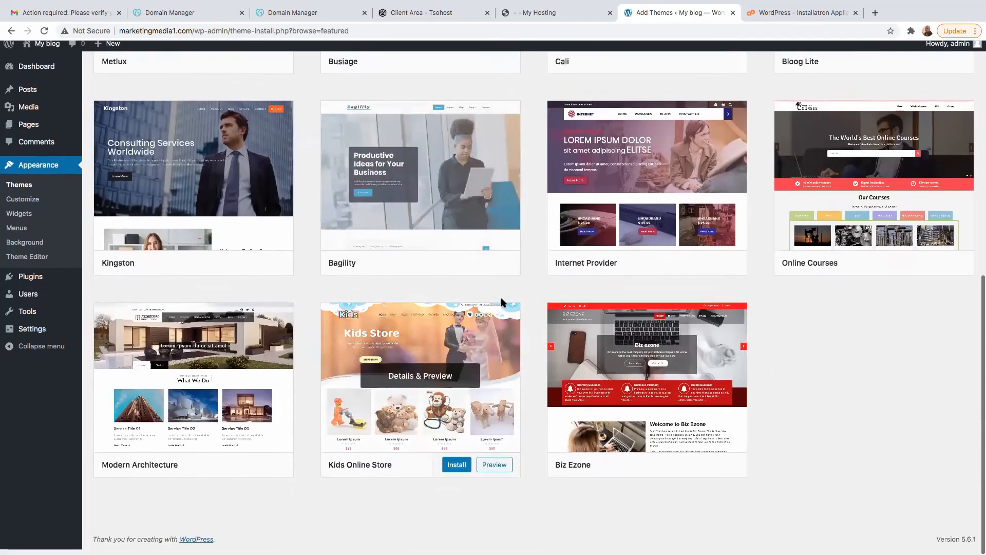
{"action": "scroll", "coordinate": [502, 303], "scroll_direction": "up", "scroll_amount": 10}
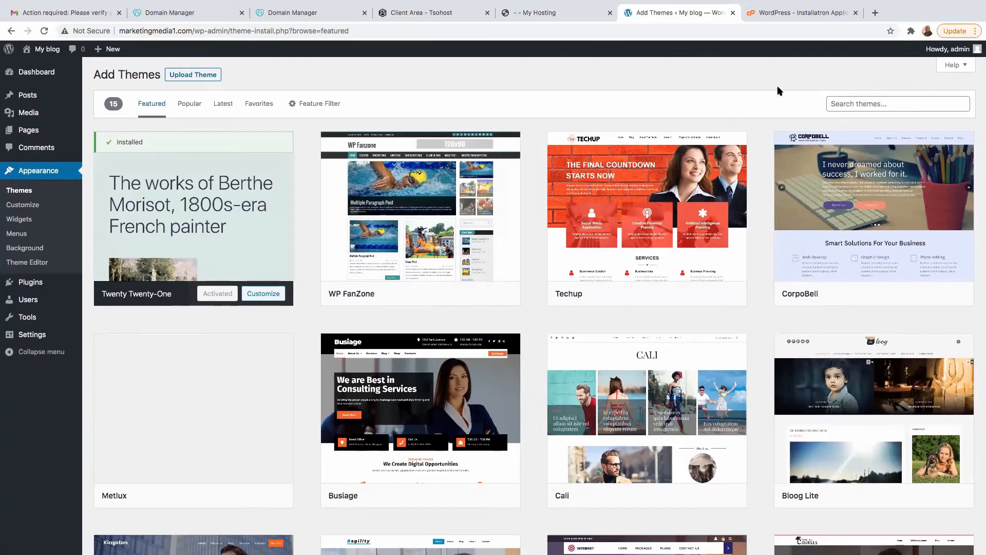
- Search the theme directory for "generate", then install and activate the GeneratePress theme
{"action": "left_click", "coordinate": [872, 106]}
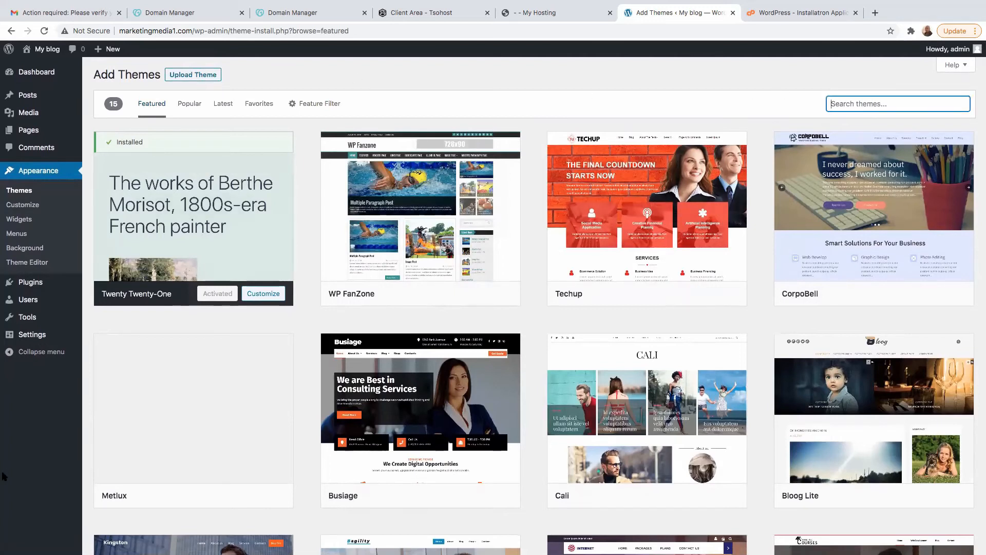
{"action": "type", "text": "gener"}
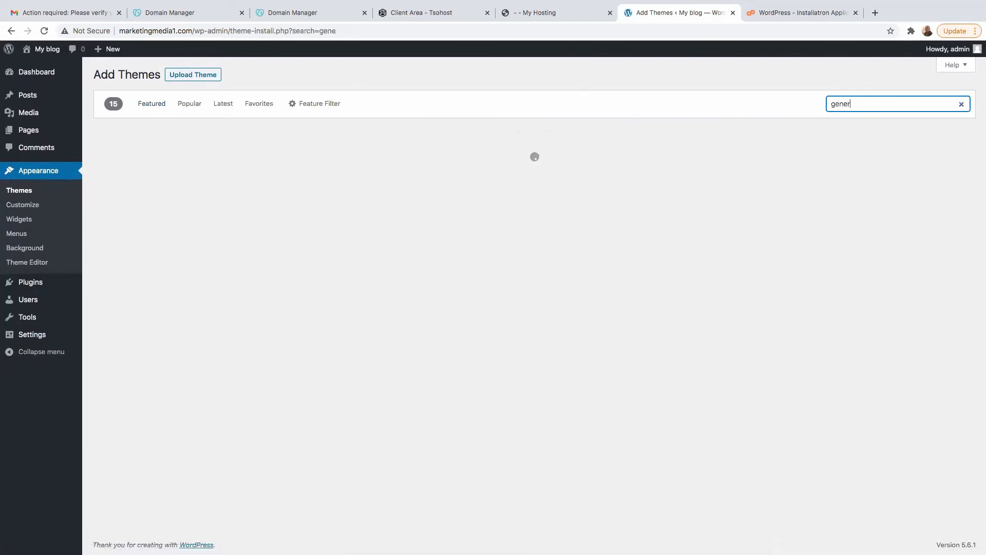
{"action": "type", "text": "ate"}
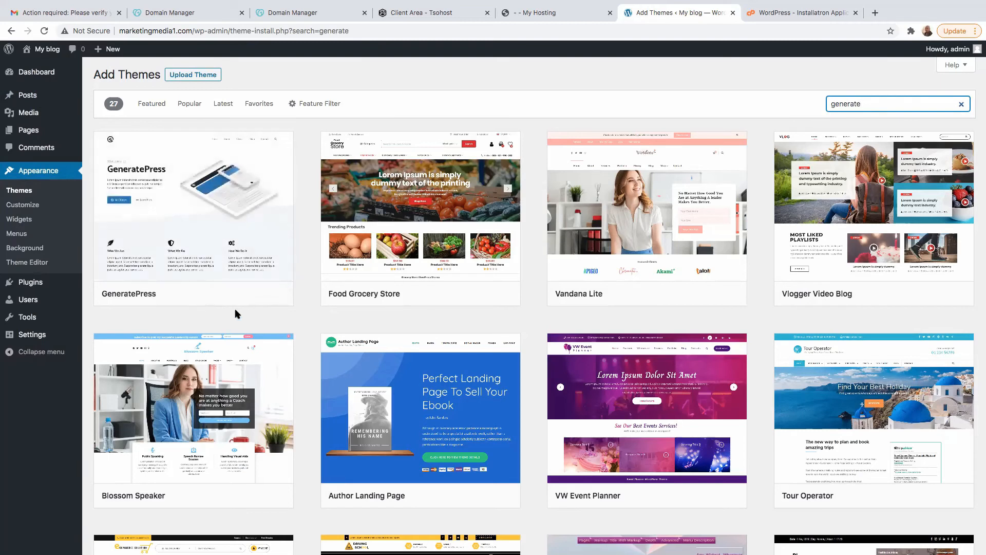
{"action": "left_click", "coordinate": [230, 294]}
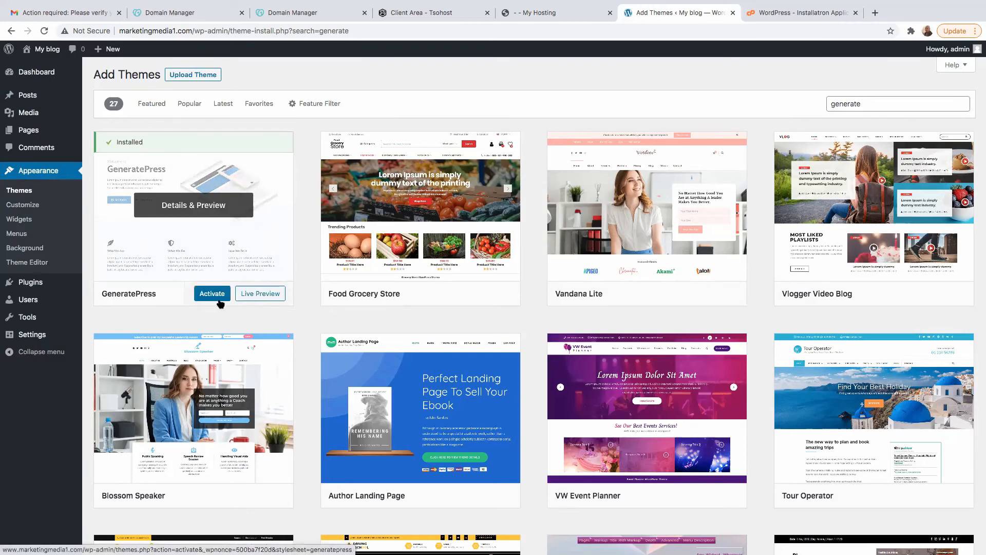
{"action": "left_click", "coordinate": [213, 295]}
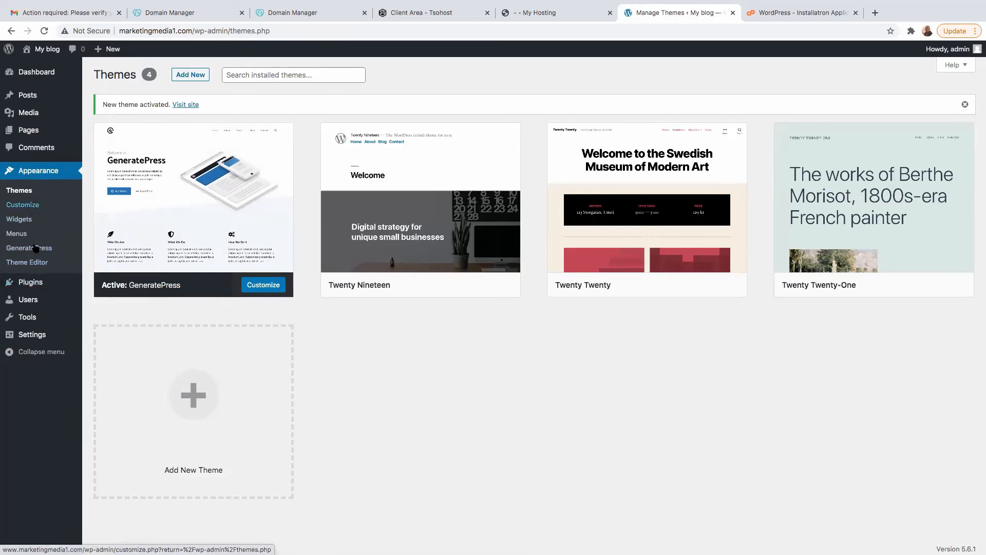
- Open the general settings of the site and replace the site title with "Marketing and sales"
{"action": "left_click", "coordinate": [120, 339]}
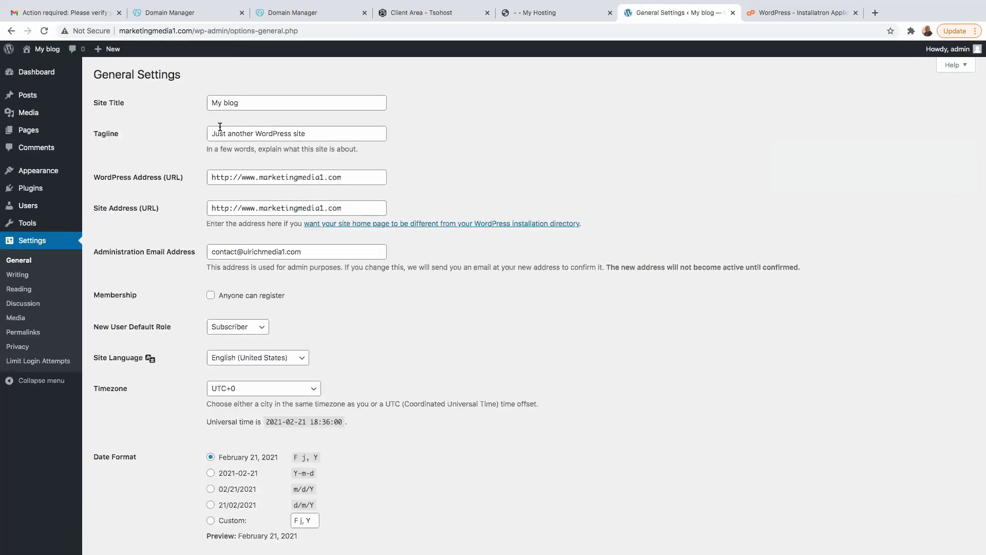
{"action": "left_click", "coordinate": [134, 103]}
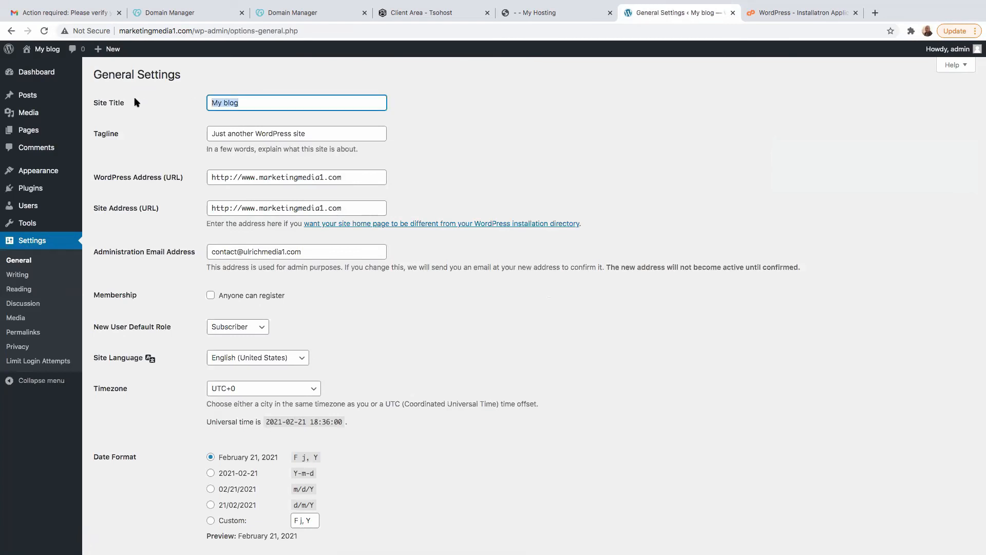
{"action": "key", "text": "BackSpace"}
{"action": "type", "text": "M"}
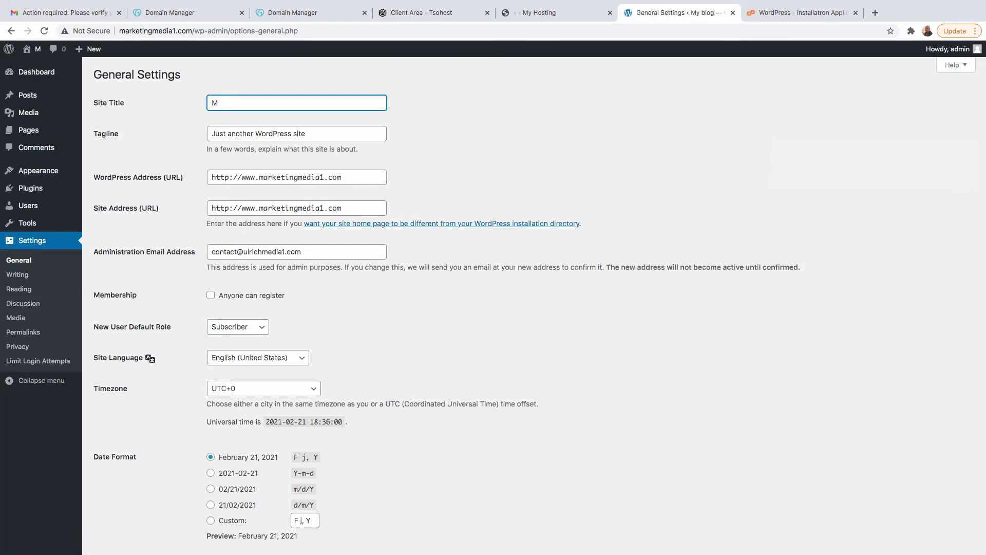
{"action": "type", "text": "arketing and sales"}
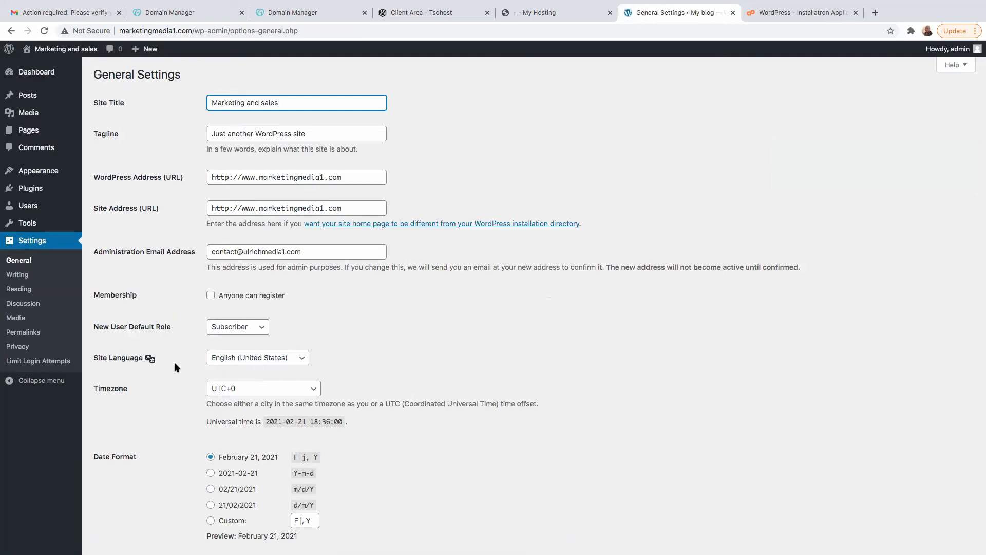
- Look through the languages available for the site and close the list without choosing another one
{"action": "left_click", "coordinate": [300, 359]}
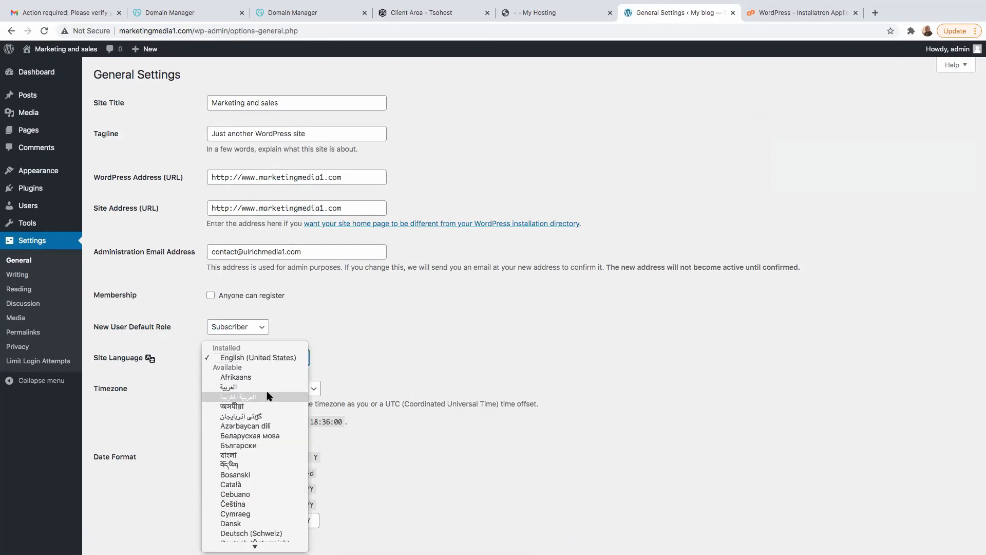
{"action": "scroll", "coordinate": [250, 486], "scroll_direction": "down", "scroll_amount": 10}
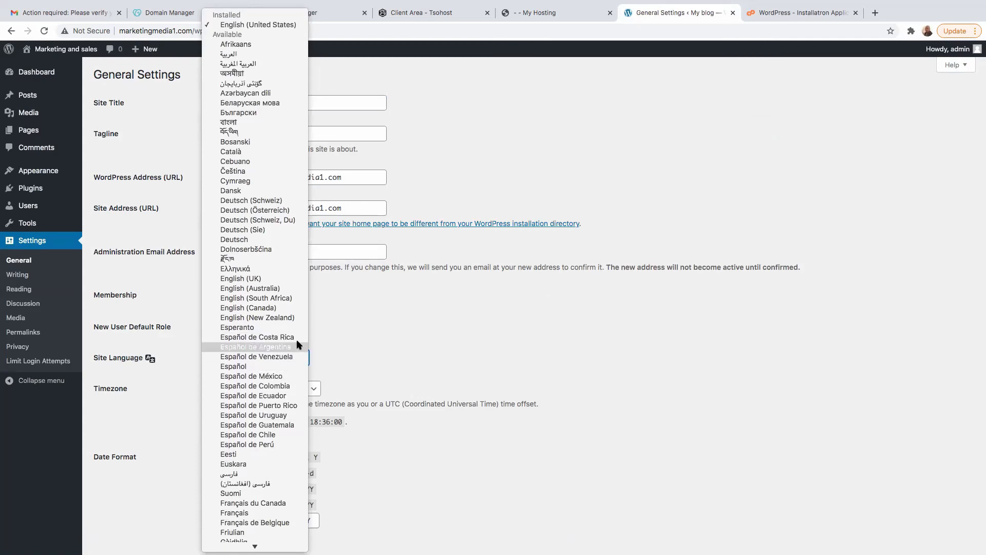
{"action": "left_click", "coordinate": [347, 334]}
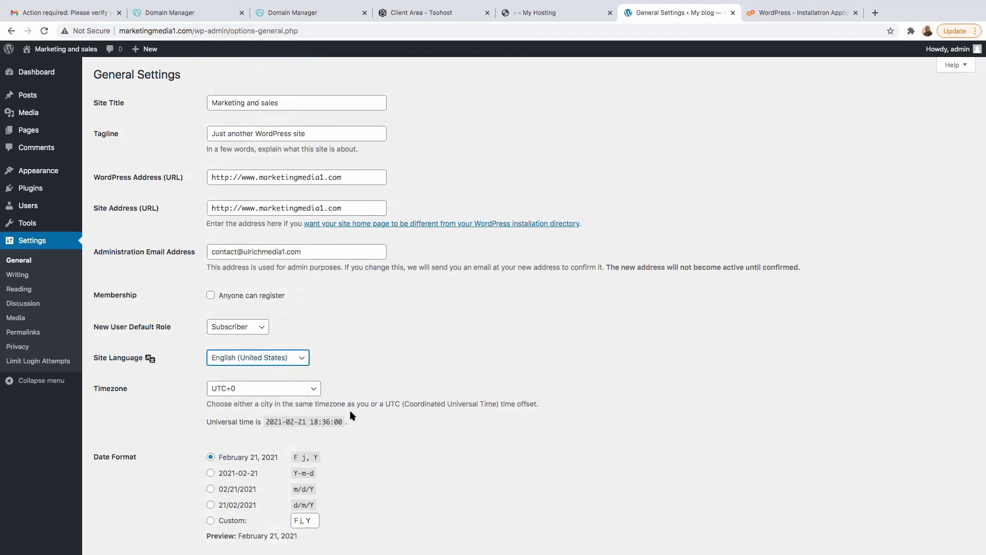
- Check the remaining general settings down to the week start, save the changes and return to the dashboard
{"action": "scroll", "coordinate": [385, 486], "scroll_direction": "down", "scroll_amount": 3}
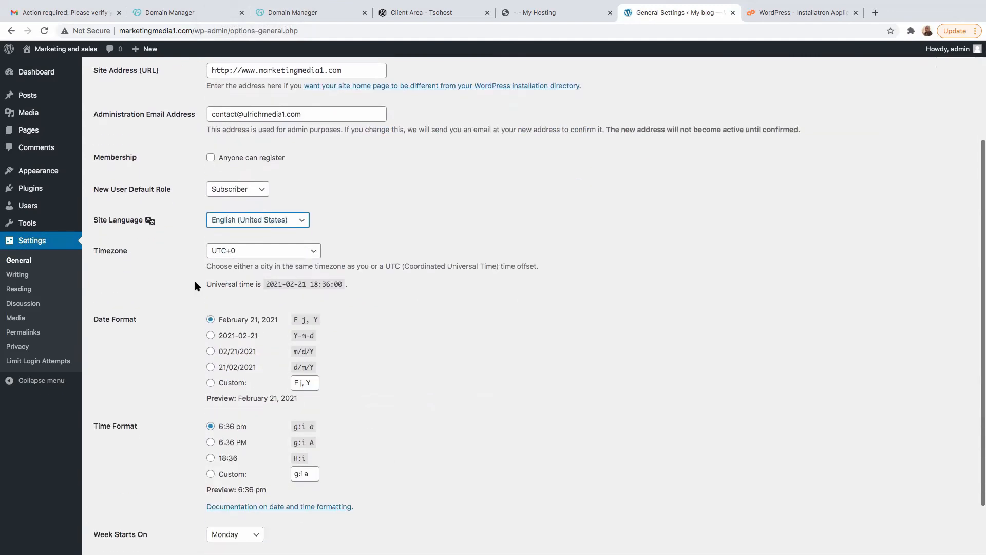
{"action": "scroll", "coordinate": [216, 282], "scroll_direction": "down", "scroll_amount": 1}
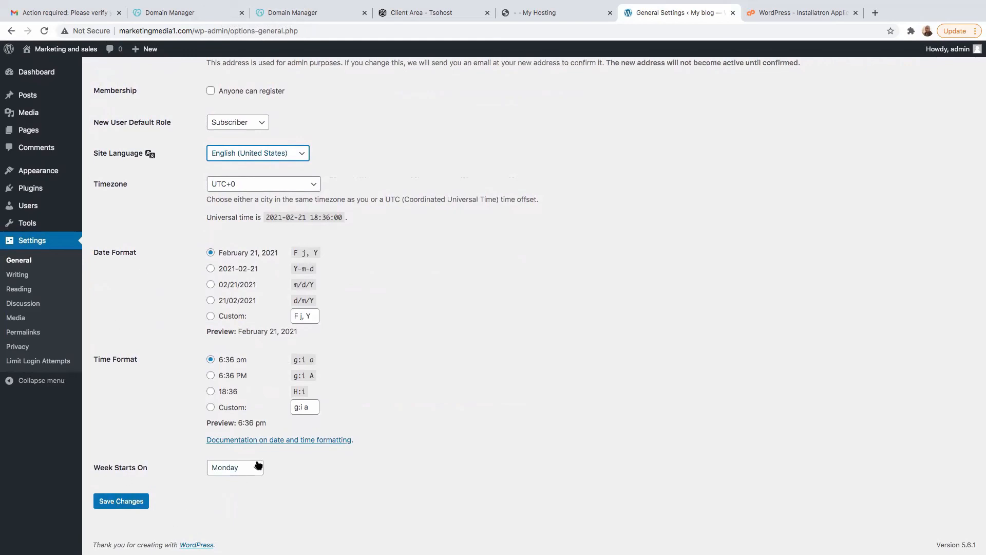
{"action": "scroll", "coordinate": [264, 216], "scroll_direction": "up", "scroll_amount": 5}
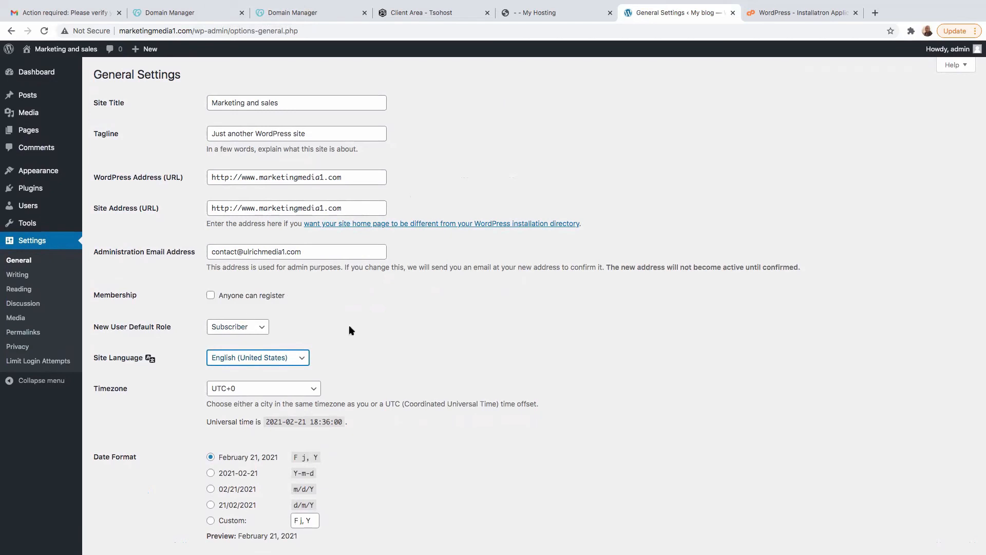
{"action": "scroll", "coordinate": [159, 266], "scroll_direction": "down", "scroll_amount": 4}
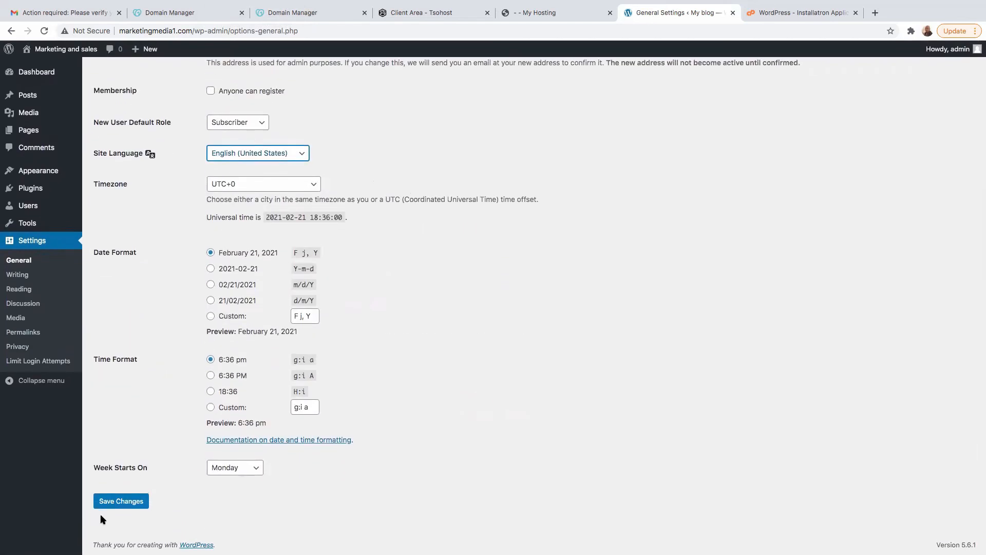
{"action": "left_click", "coordinate": [123, 506]}
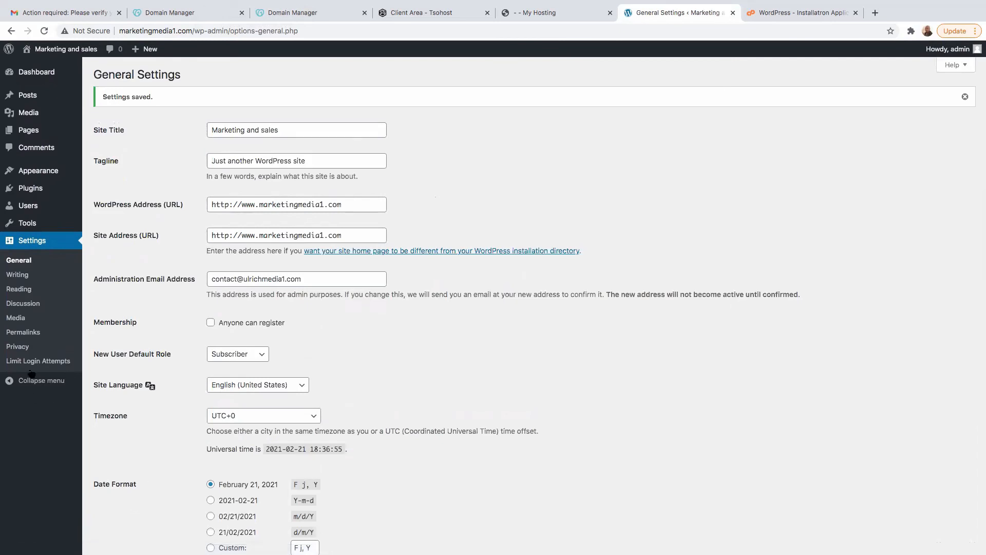
{"action": "left_click", "coordinate": [36, 75]}
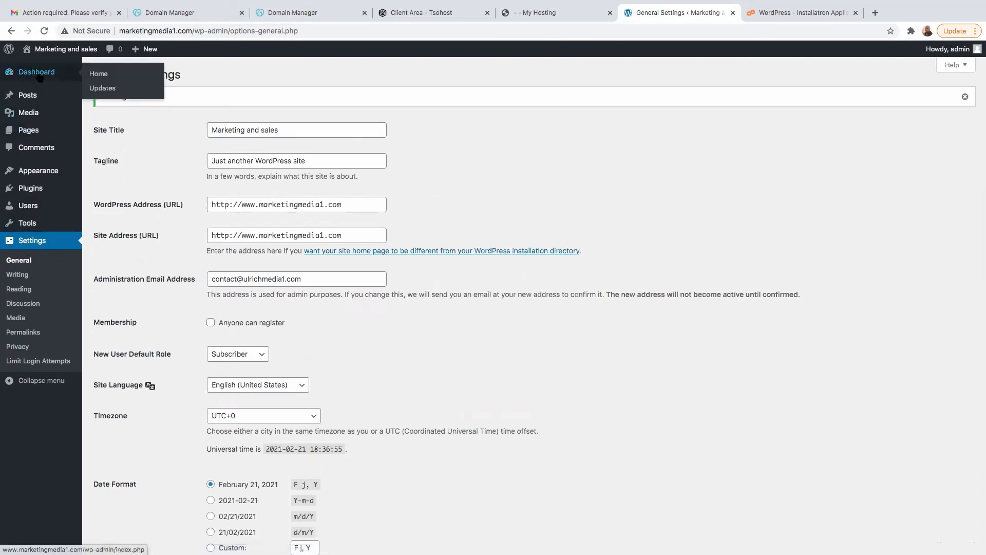